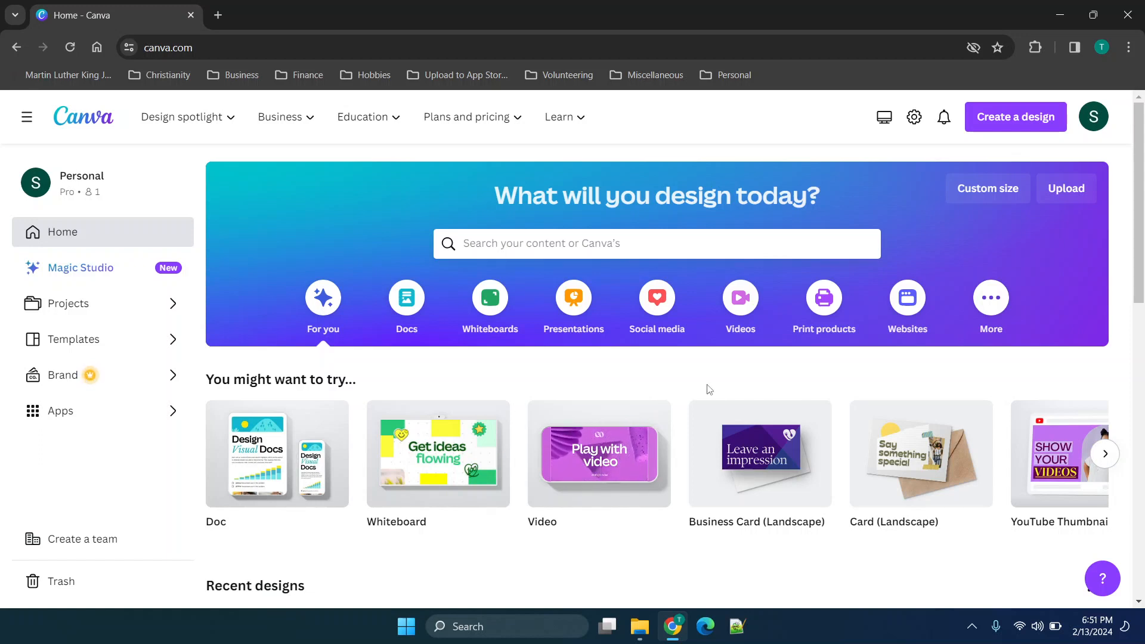
# Open the plan pricing comparison page and set the billing cycle to Monthly.
pyautogui.moveTo(290, 134)
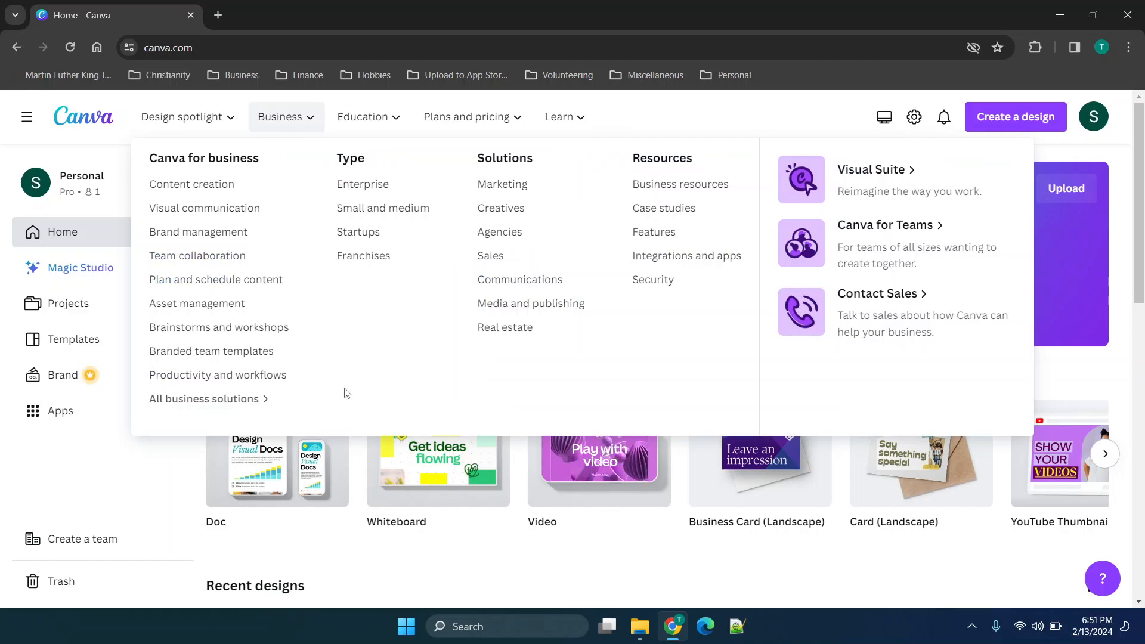
pyautogui.moveTo(212, 117)
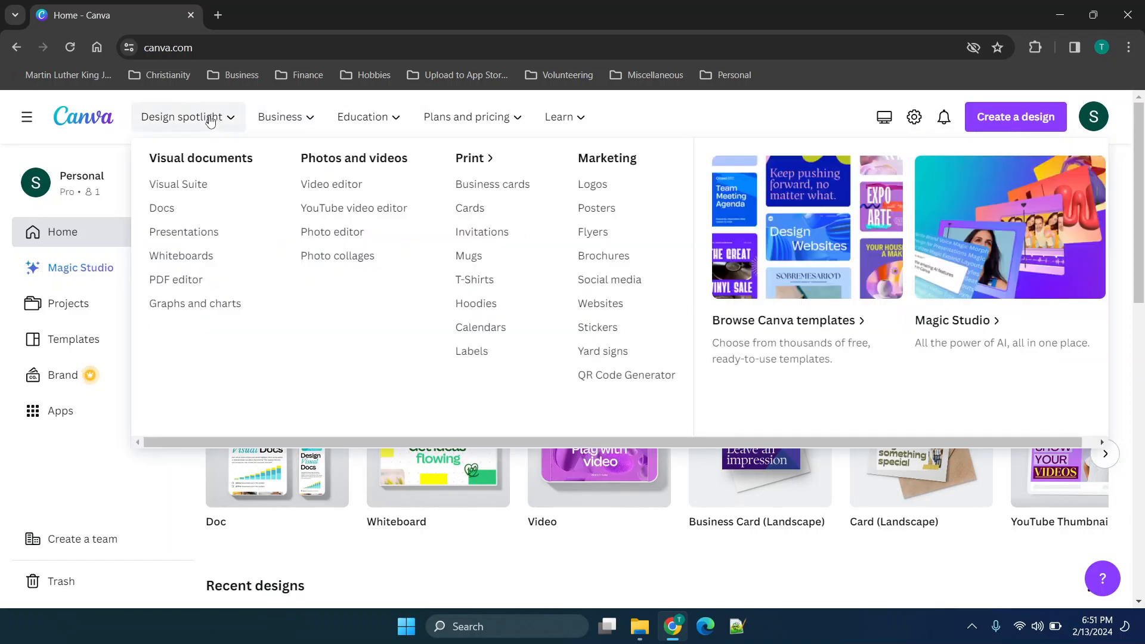
pyautogui.moveTo(471, 117)
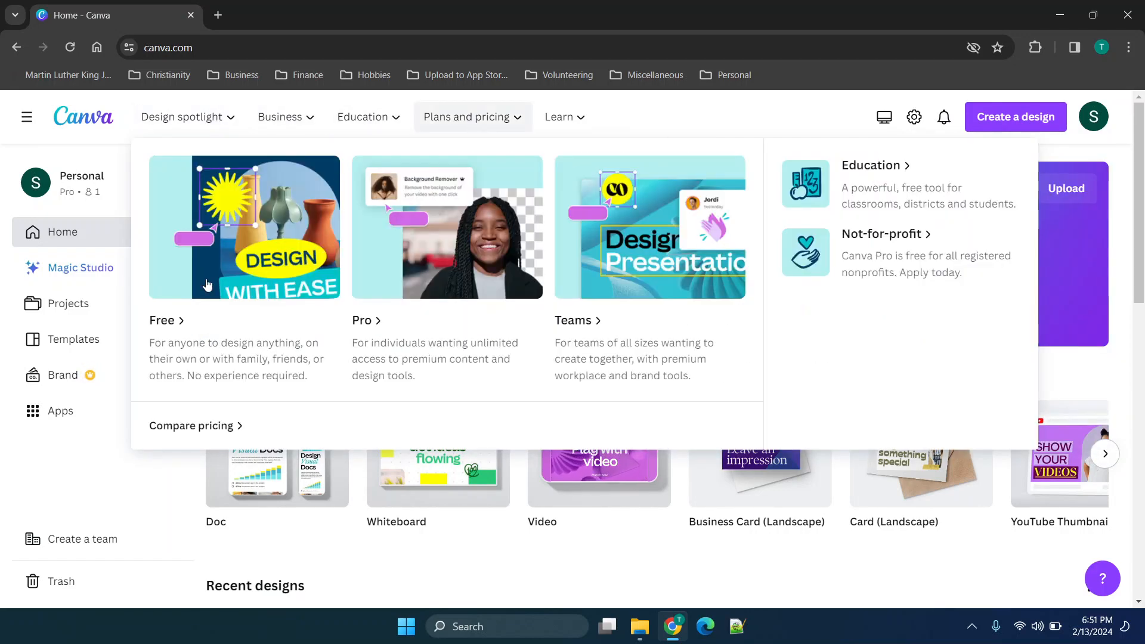
pyautogui.click(218, 426)
pyautogui.scroll(-5, 217, 426)
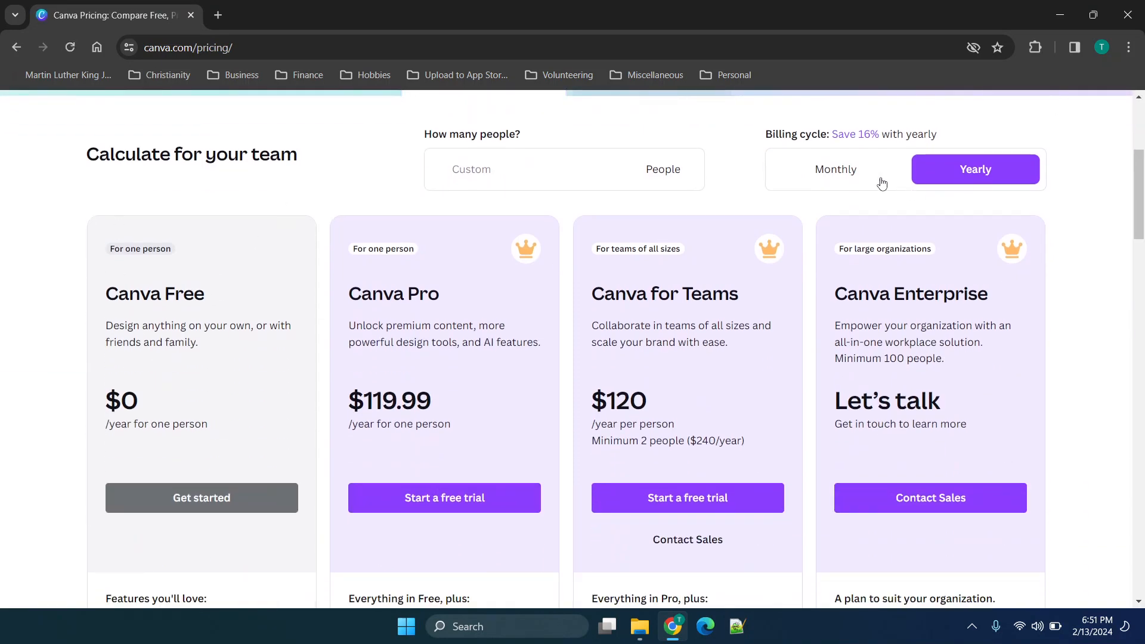
pyautogui.click(846, 170)
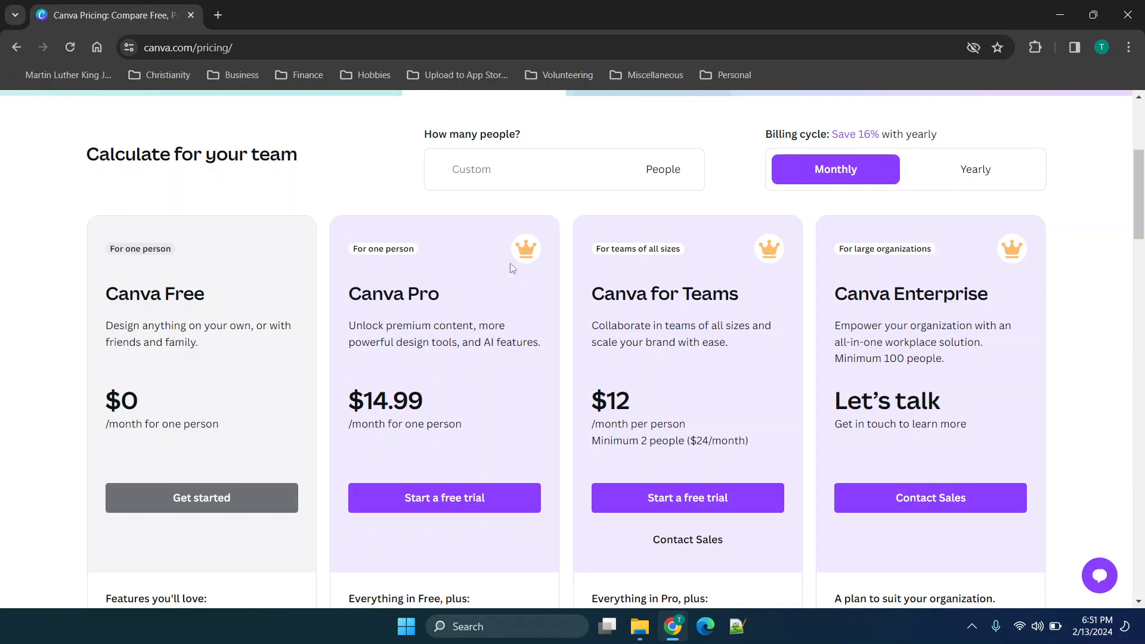
# Examine the prices and included features of the Free, Pro, Teams and Enterprise plans.
pyautogui.scroll(-1, 379, 267)
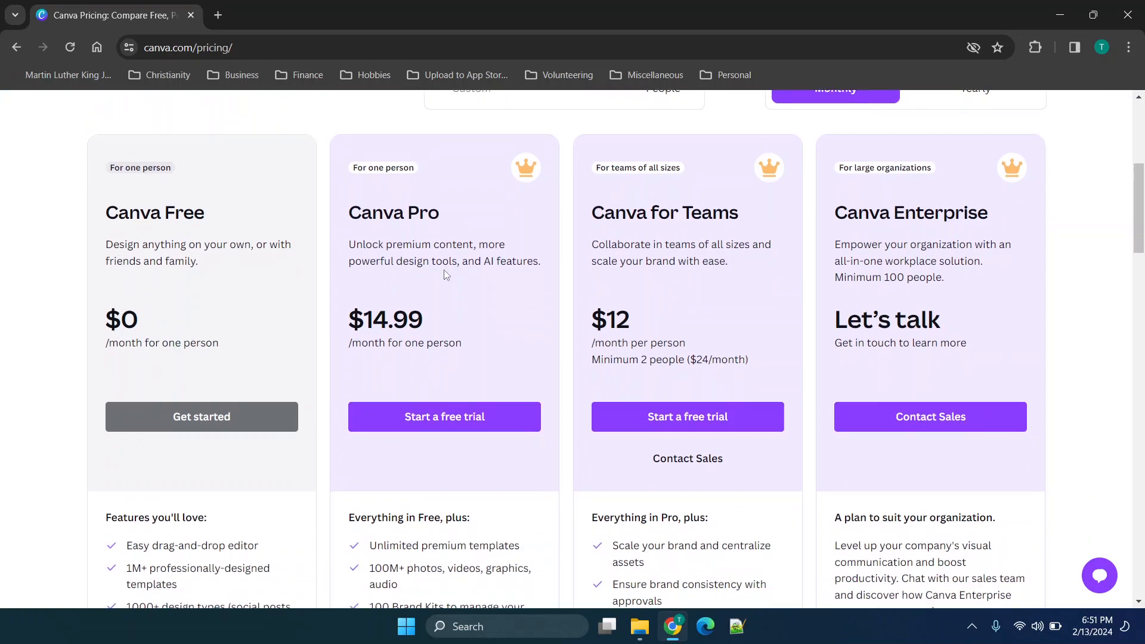
pyautogui.scroll(-1, 444, 269)
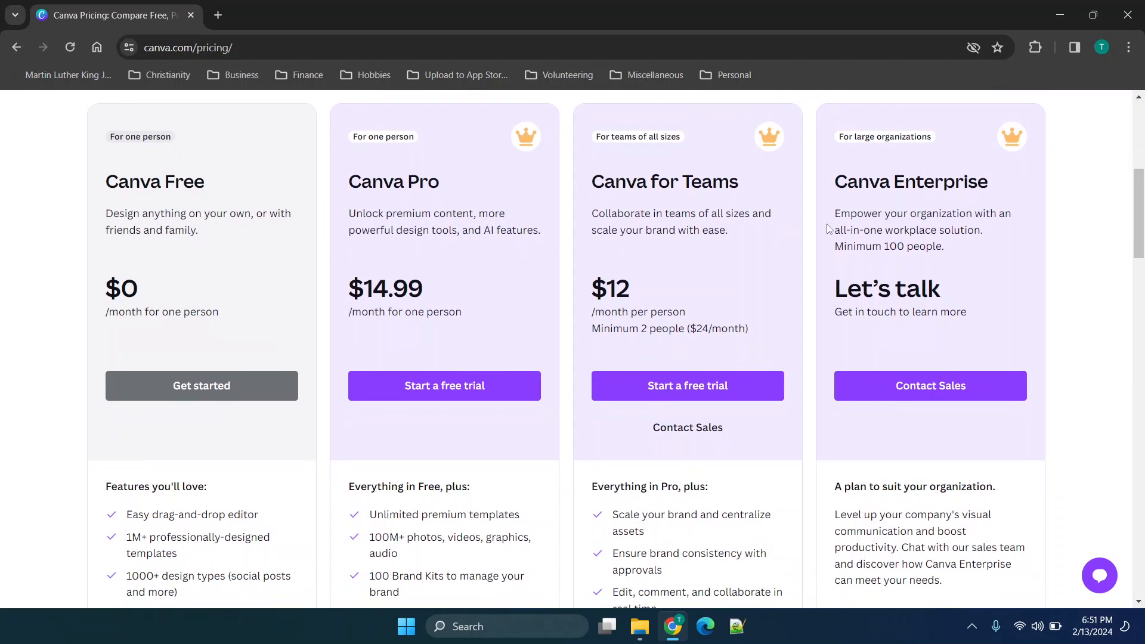
pyautogui.scroll(-3, 804, 237)
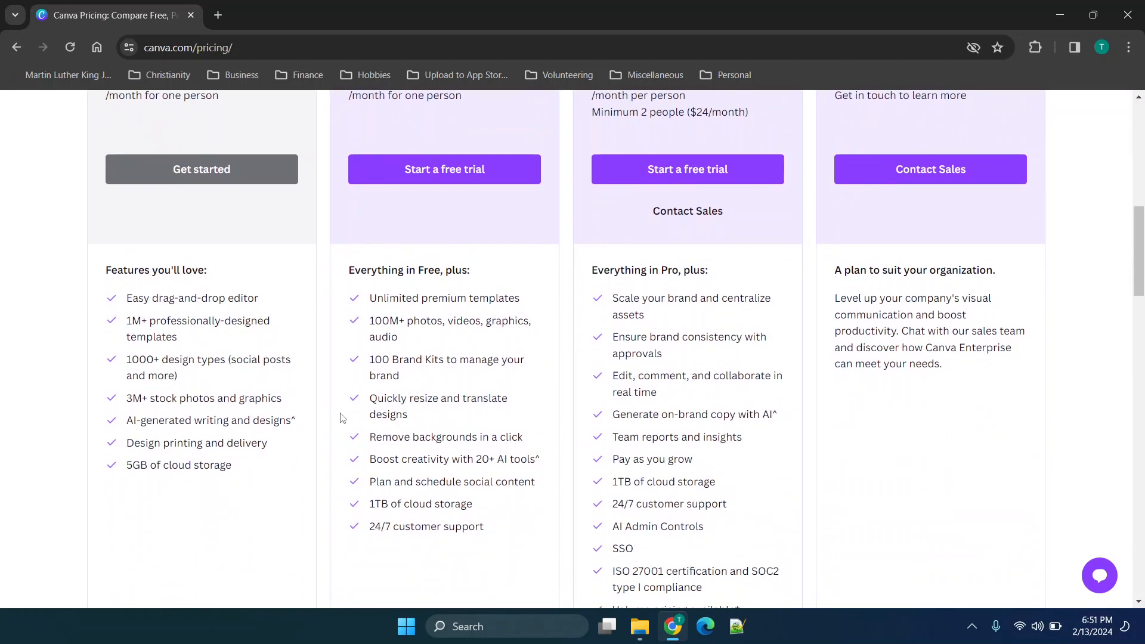
pyautogui.scroll(3, 307, 338)
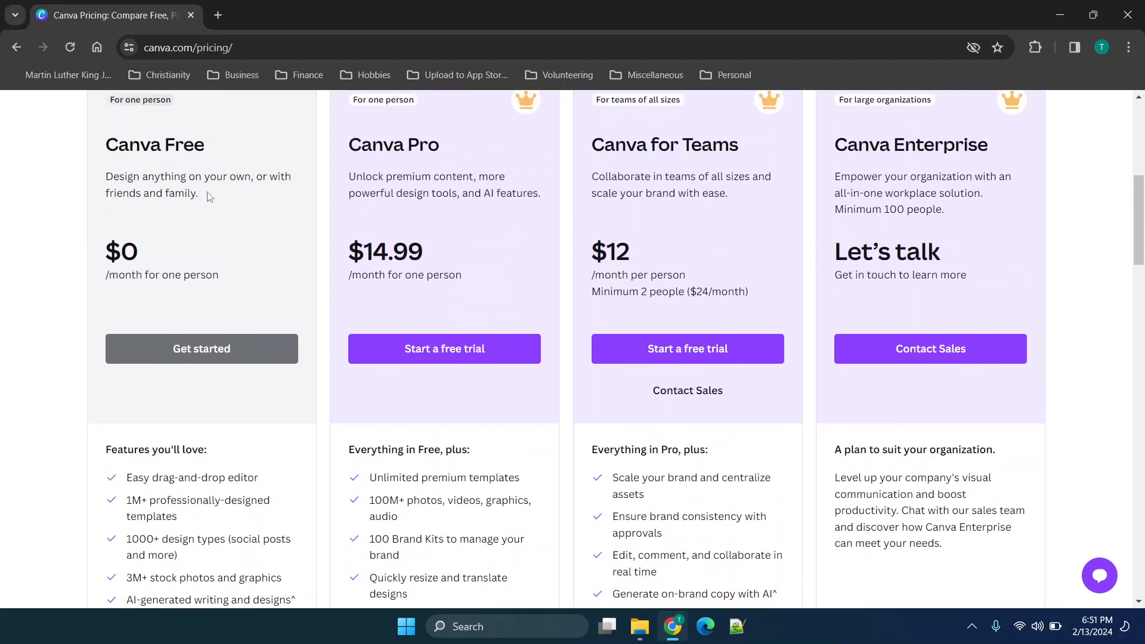
pyautogui.scroll(7, 213, 152)
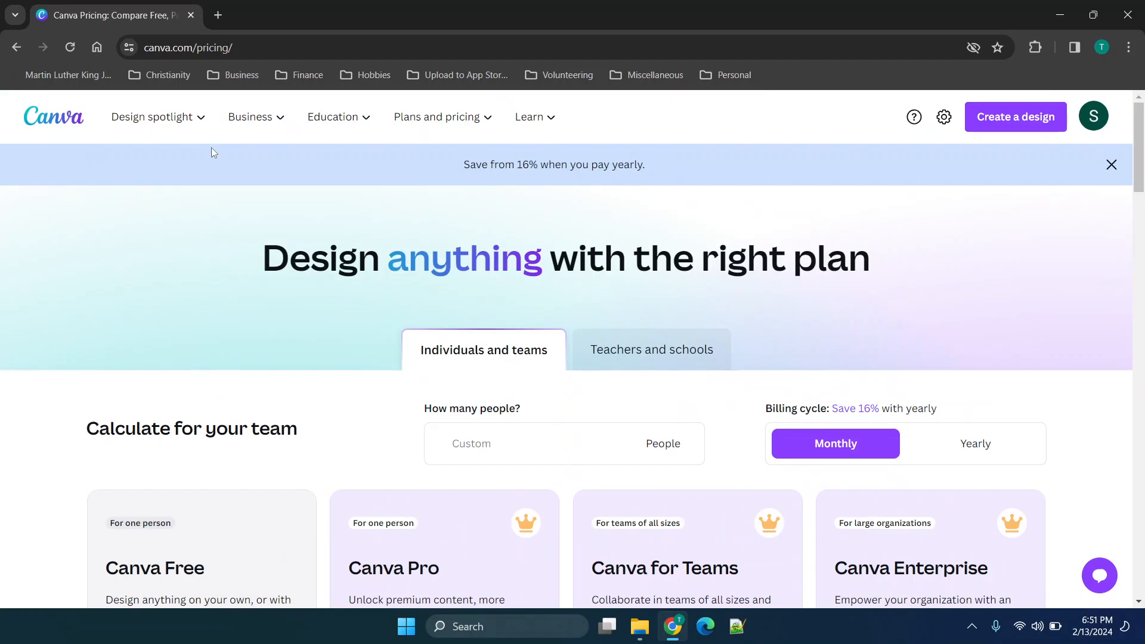
pyautogui.scroll(-3, 211, 148)
pyautogui.scroll(3, 211, 148)
# Start a landscape business card from the home page and put the front and back of the recently used blue technology template on pages 1 and 2.
pyautogui.click(54, 122)
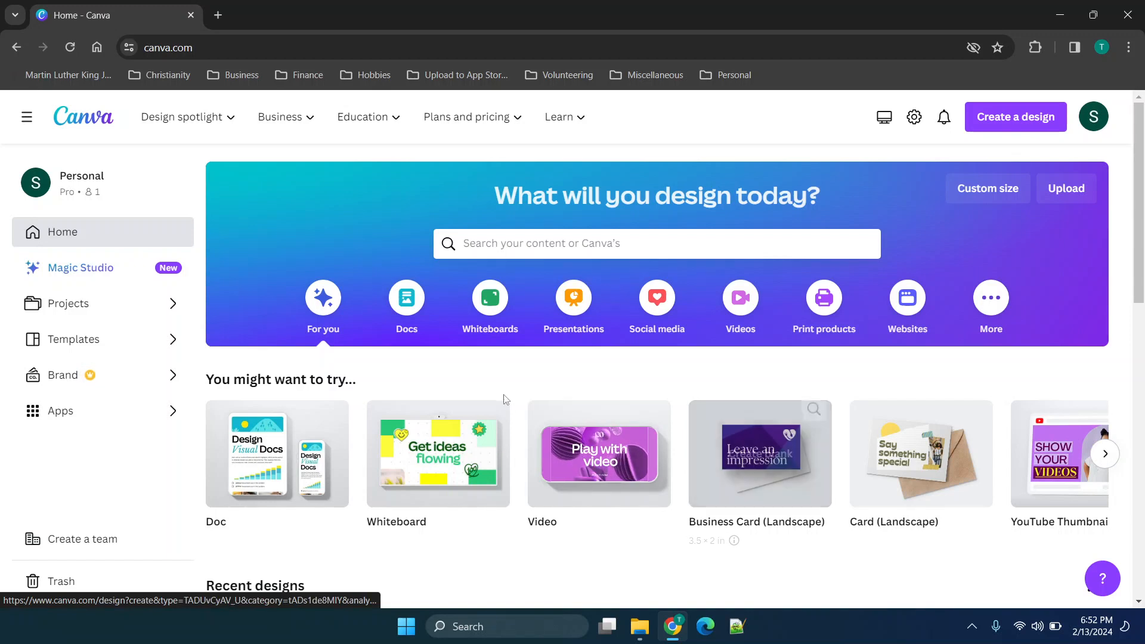
pyautogui.click(748, 460)
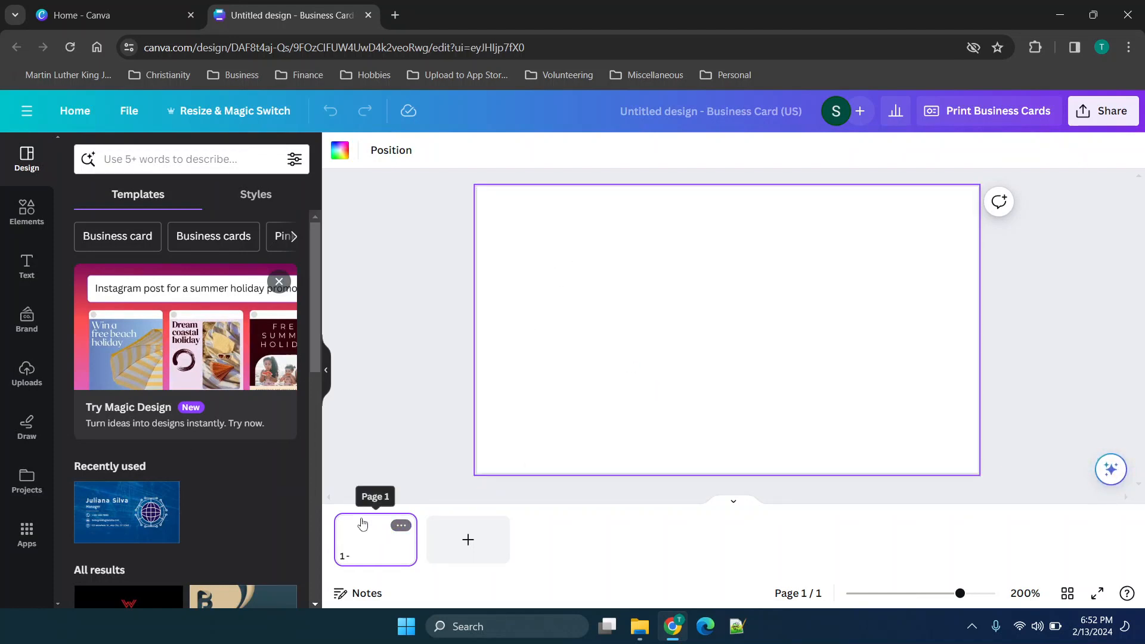
pyautogui.click(117, 514)
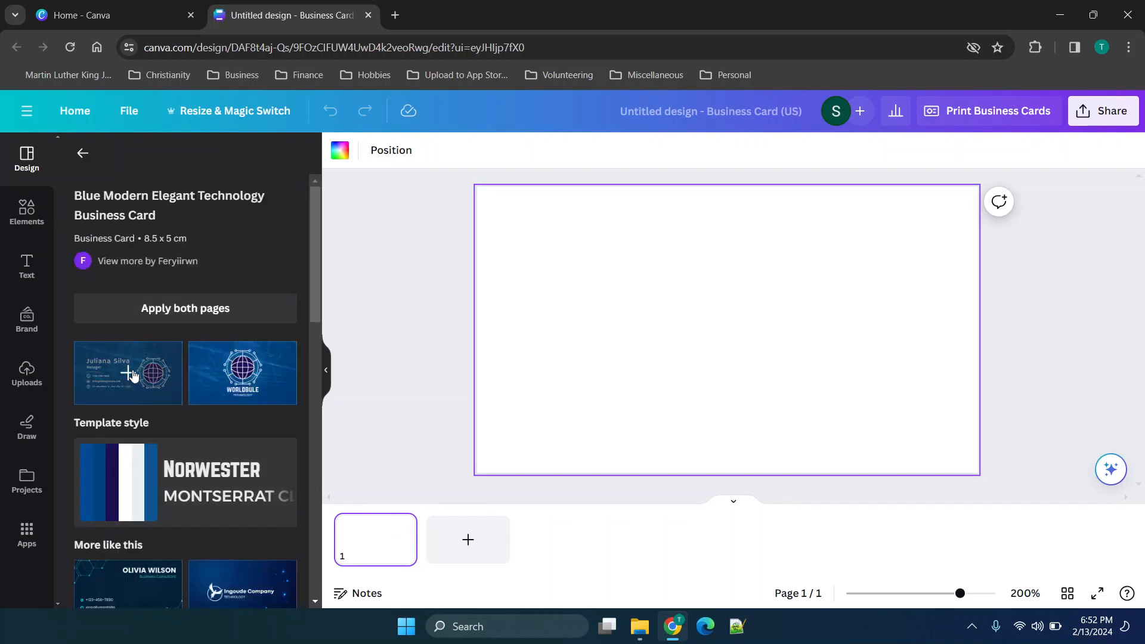
pyautogui.click(133, 375)
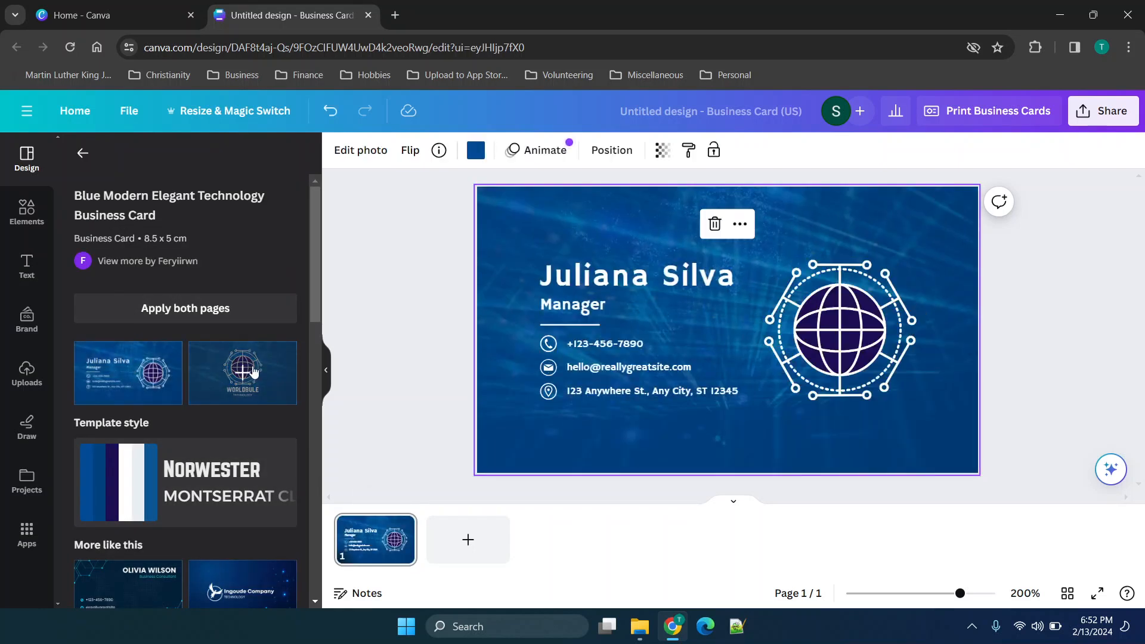
pyautogui.moveTo(253, 371); pyautogui.dragTo(477, 541)
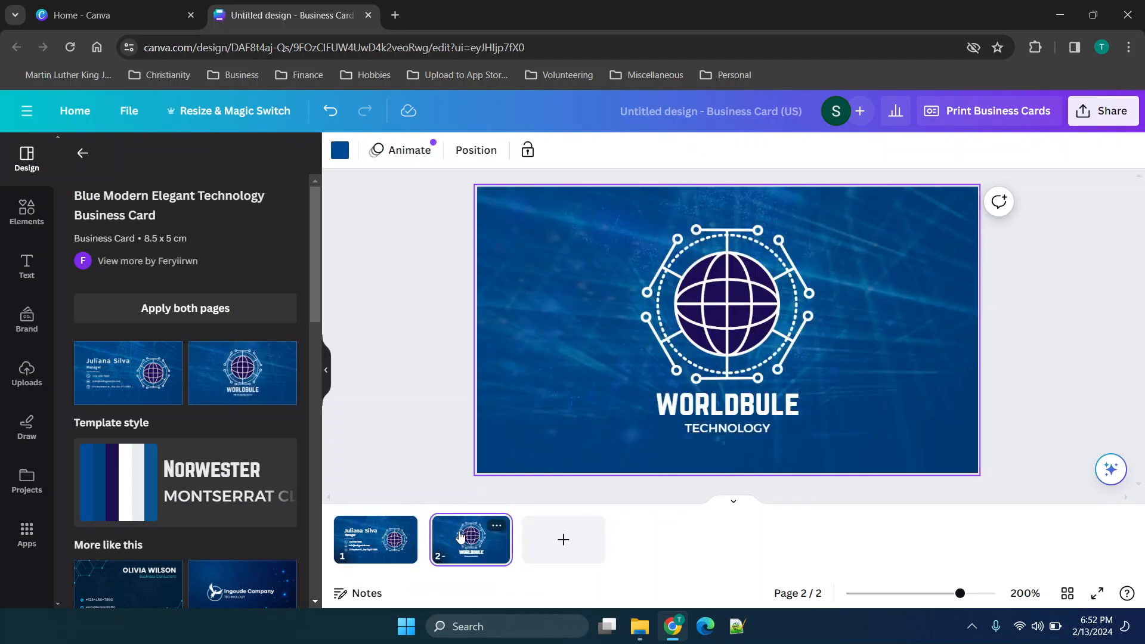
pyautogui.click(383, 539)
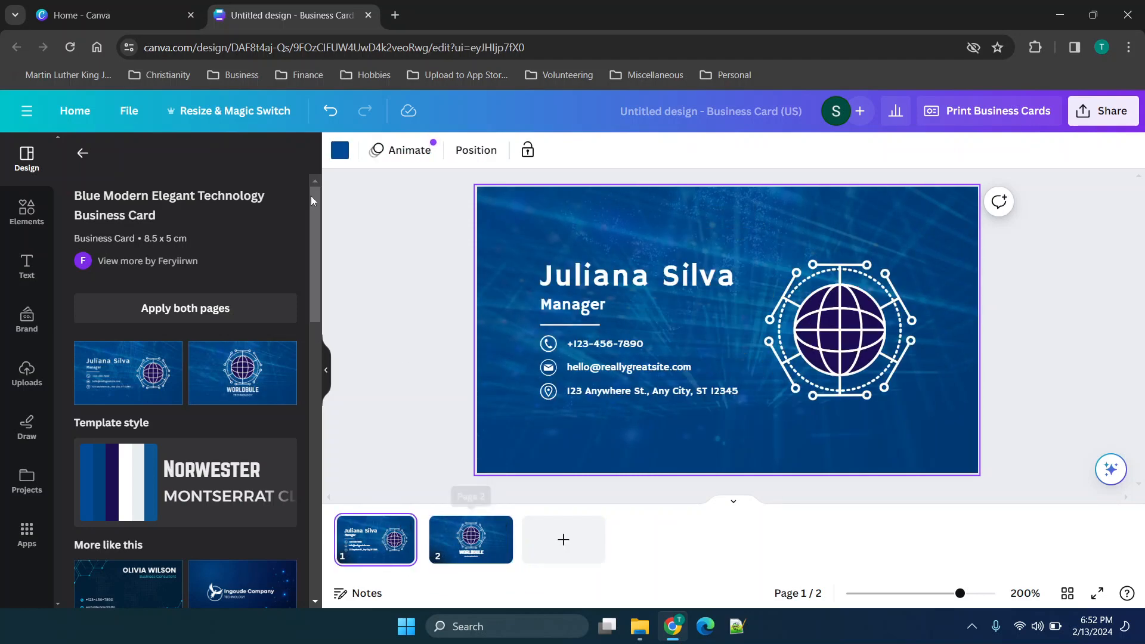
# Replace the large name heading on the front of the card with the new cardholder name.
pyautogui.click(827, 313)
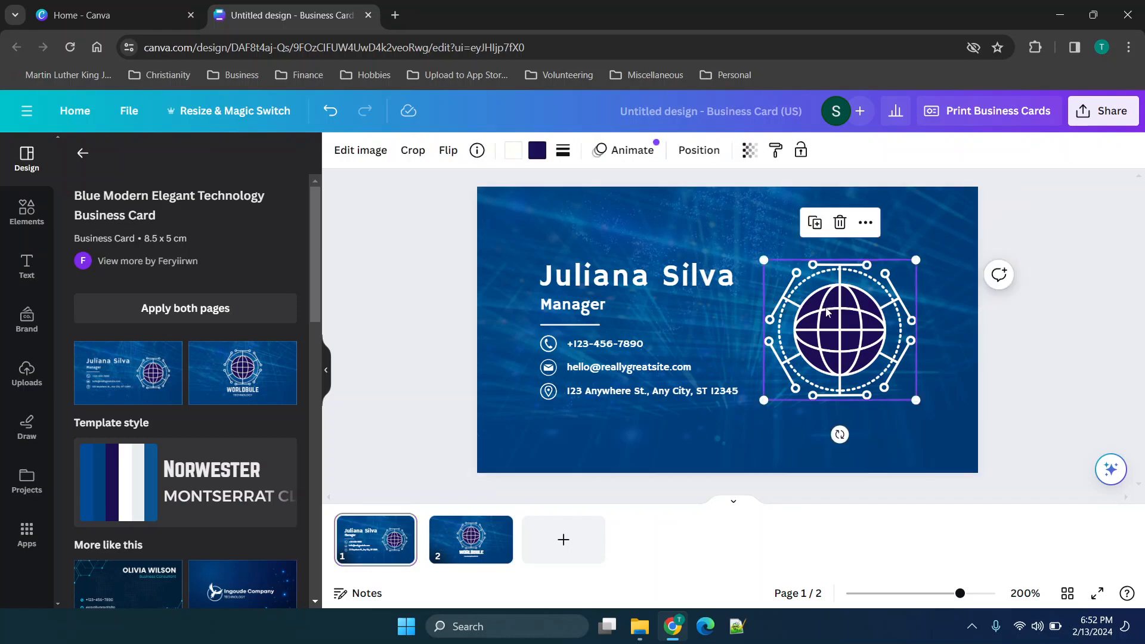
pyautogui.click(656, 285)
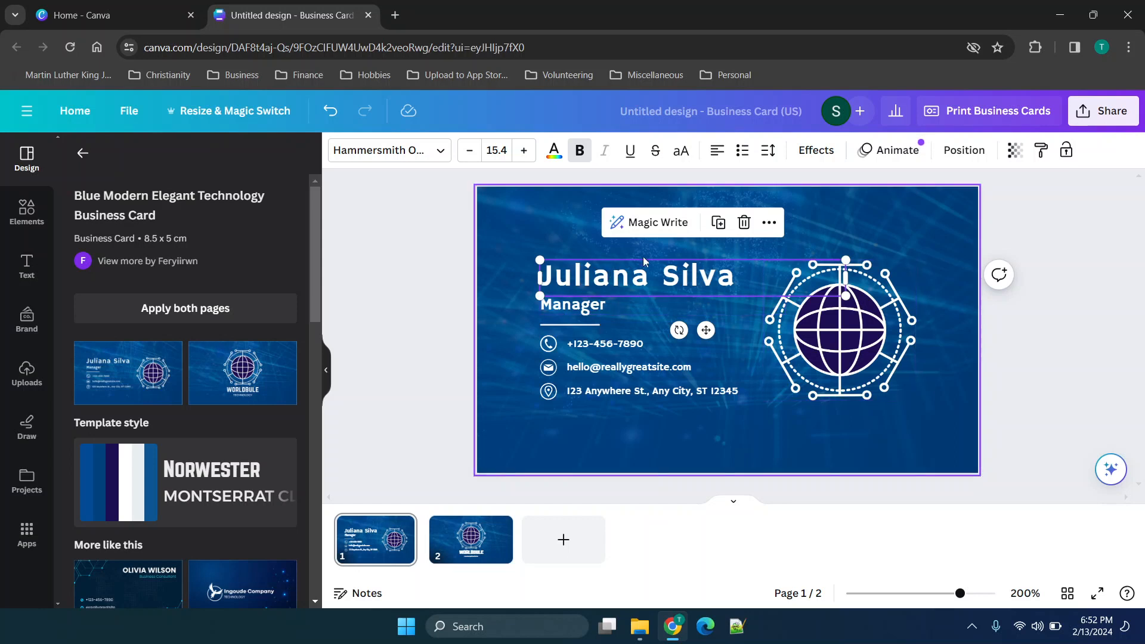
pyautogui.doubleClick(616, 286)
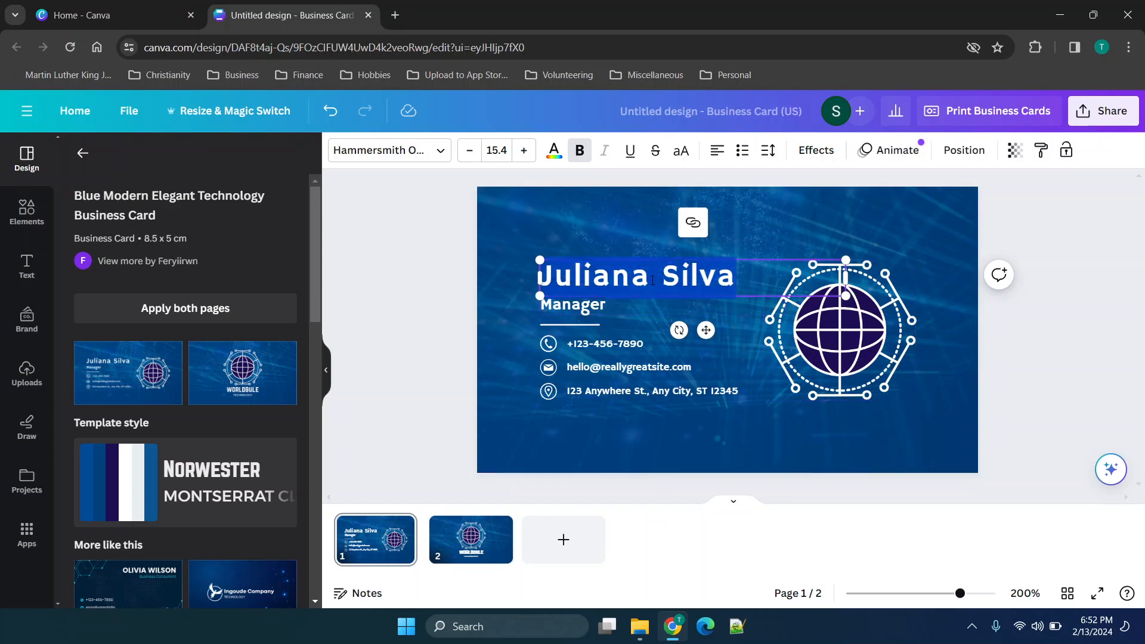
pyautogui.write('Tyler Talks')
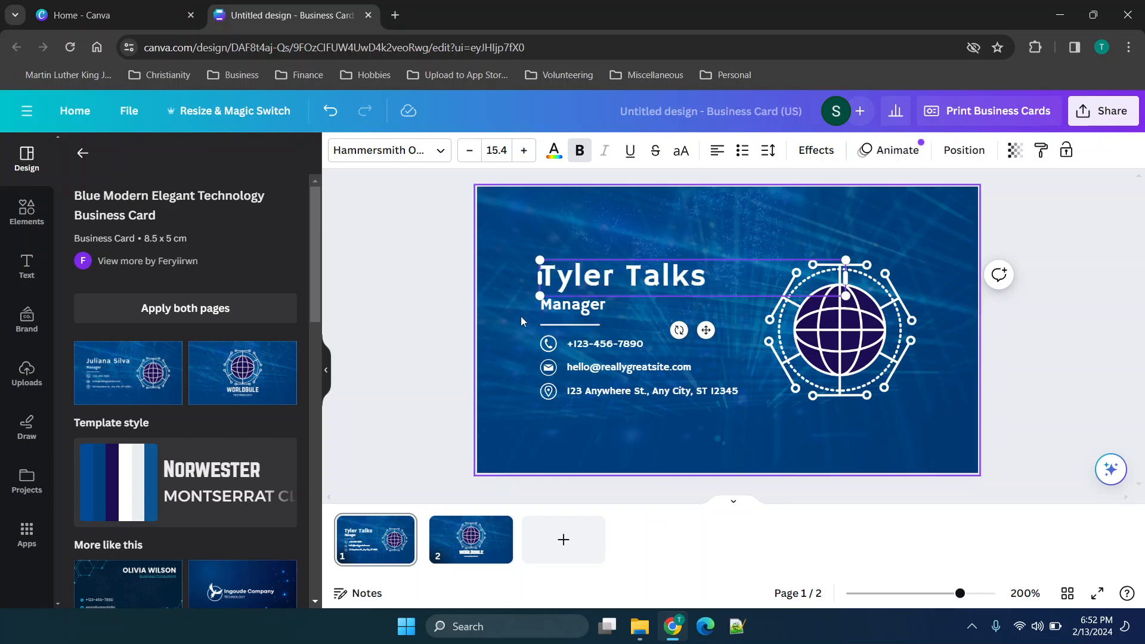
# Change the job title line under the name to "Youtube Guy".
pyautogui.click(607, 314)
pyautogui.doubleClick(607, 310)
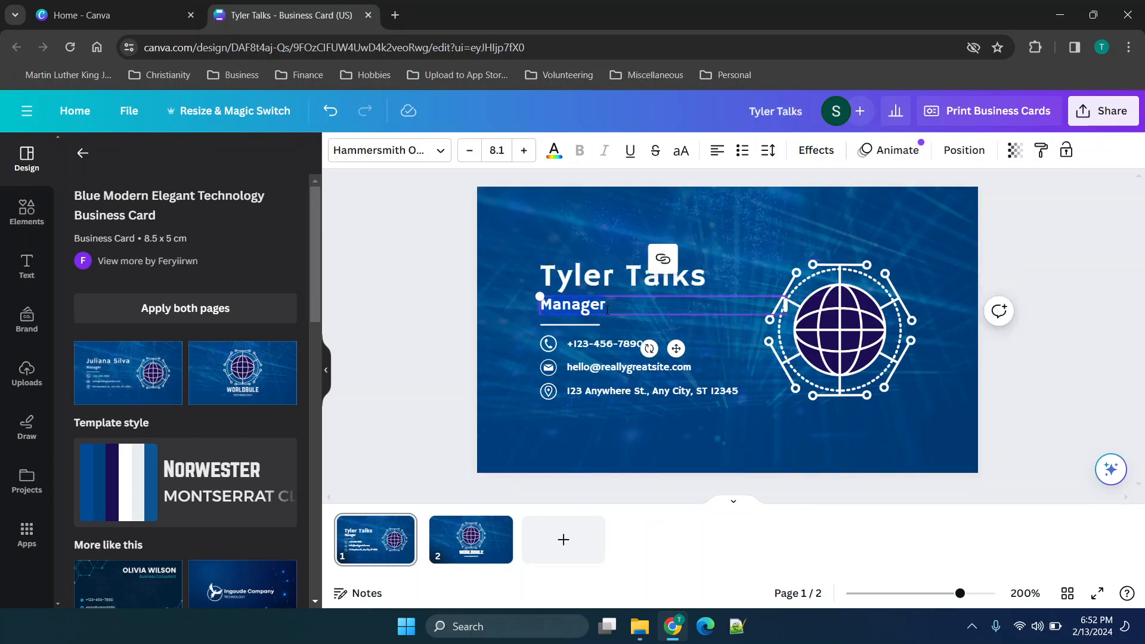
pyautogui.write('Y')
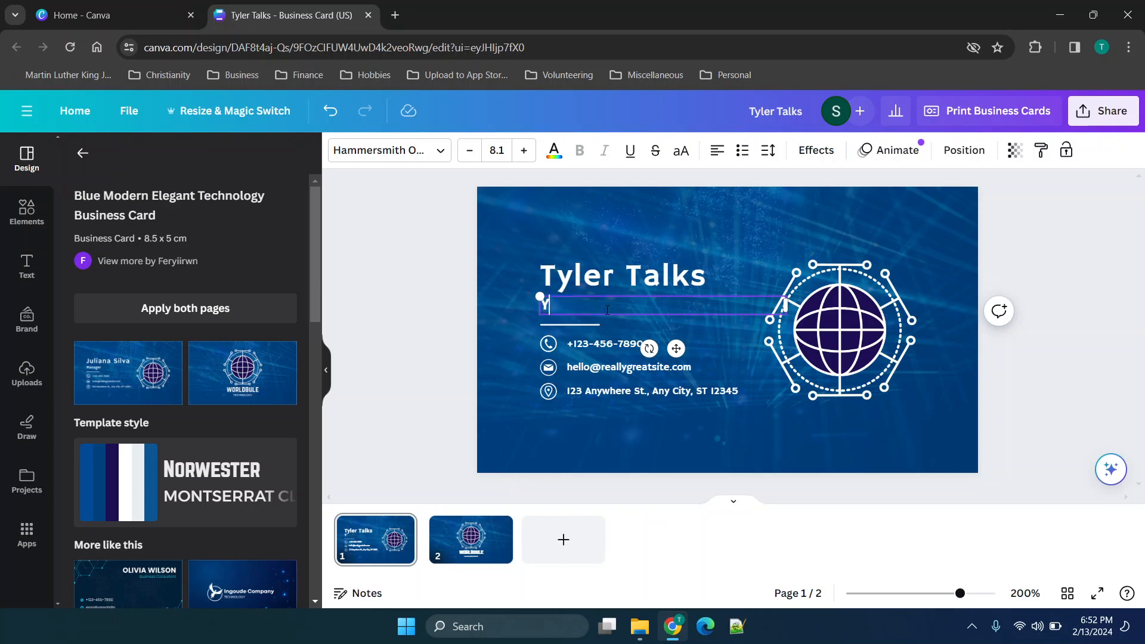
pyautogui.write('outube Guy')
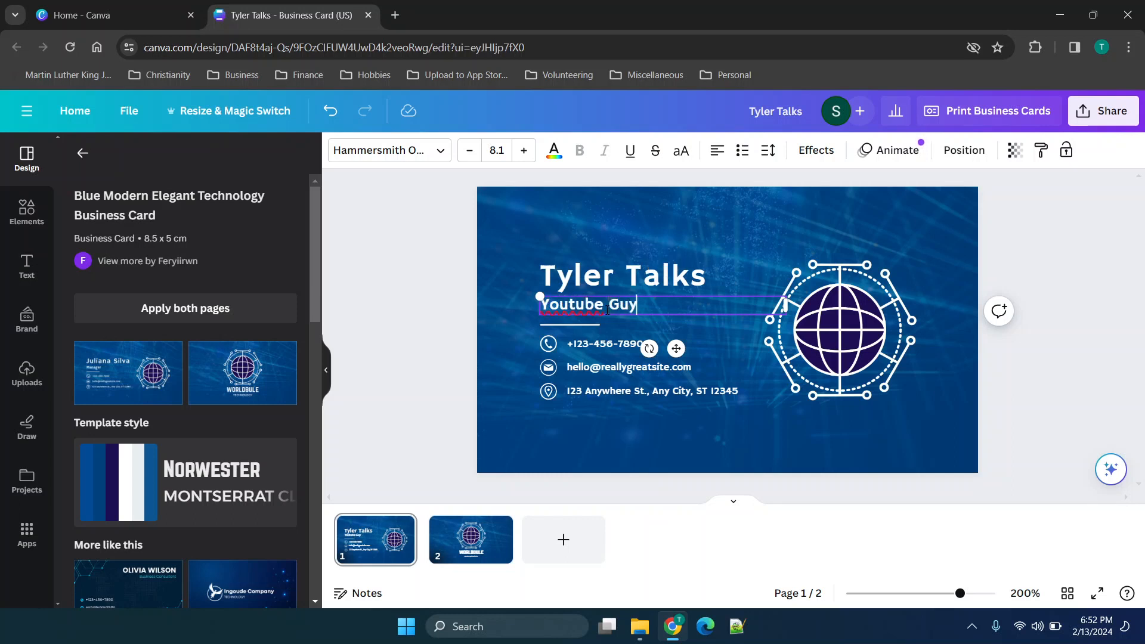
# Shrink the envelope icon beside the e-mail line in the contact details.
pyautogui.click(612, 349)
pyautogui.doubleClick(613, 349)
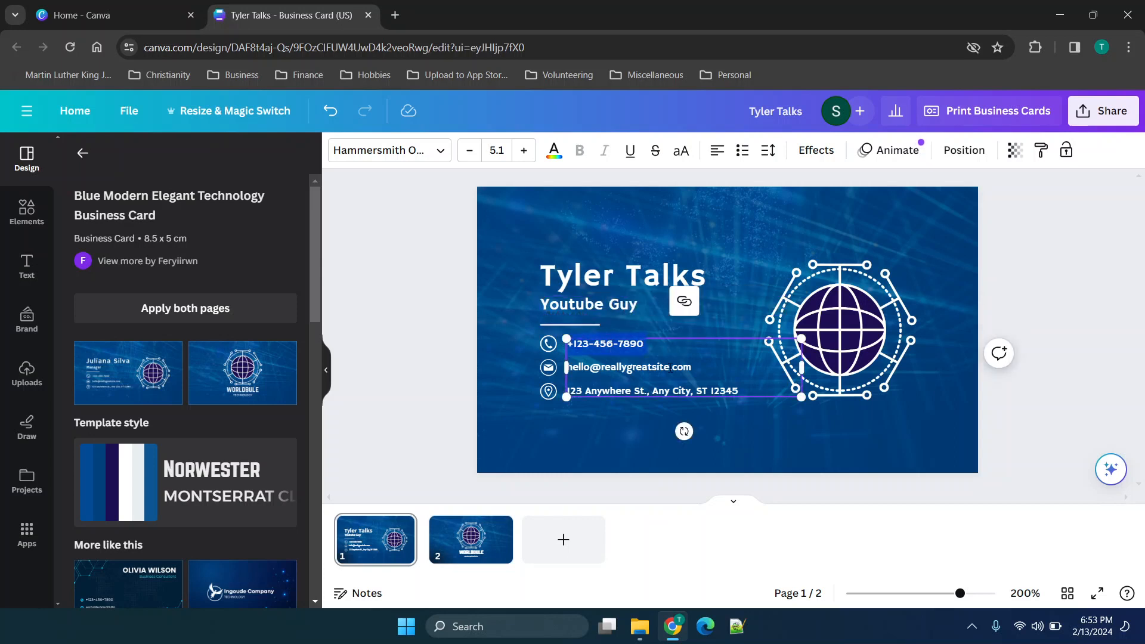
pyautogui.click(670, 368)
pyautogui.click(546, 374)
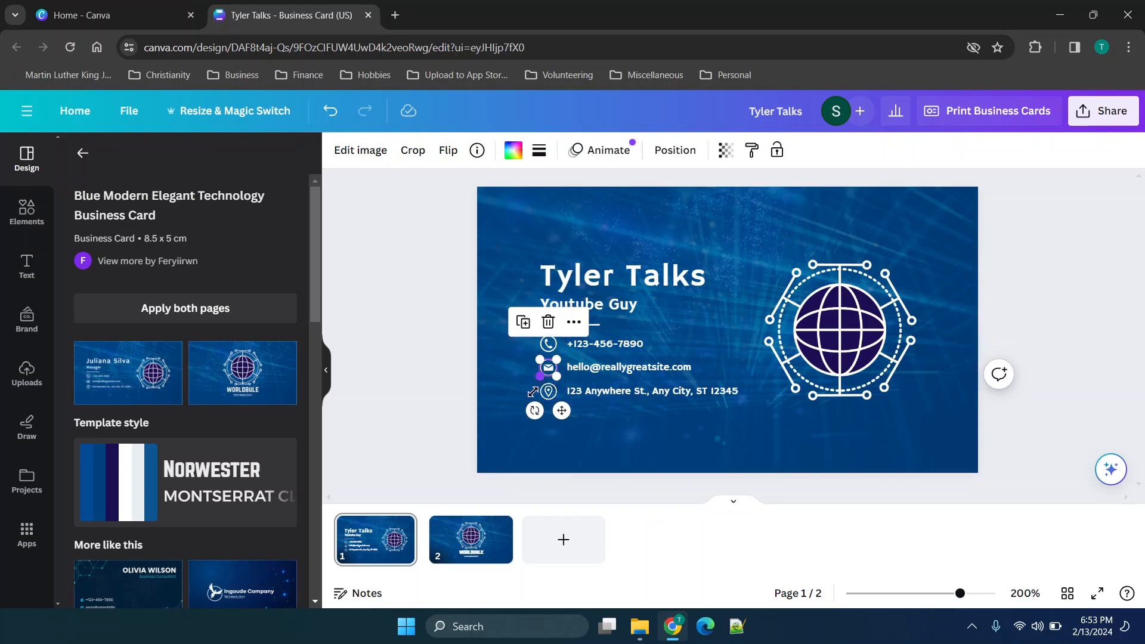
pyautogui.moveTo(541, 376); pyautogui.dragTo(547, 370)
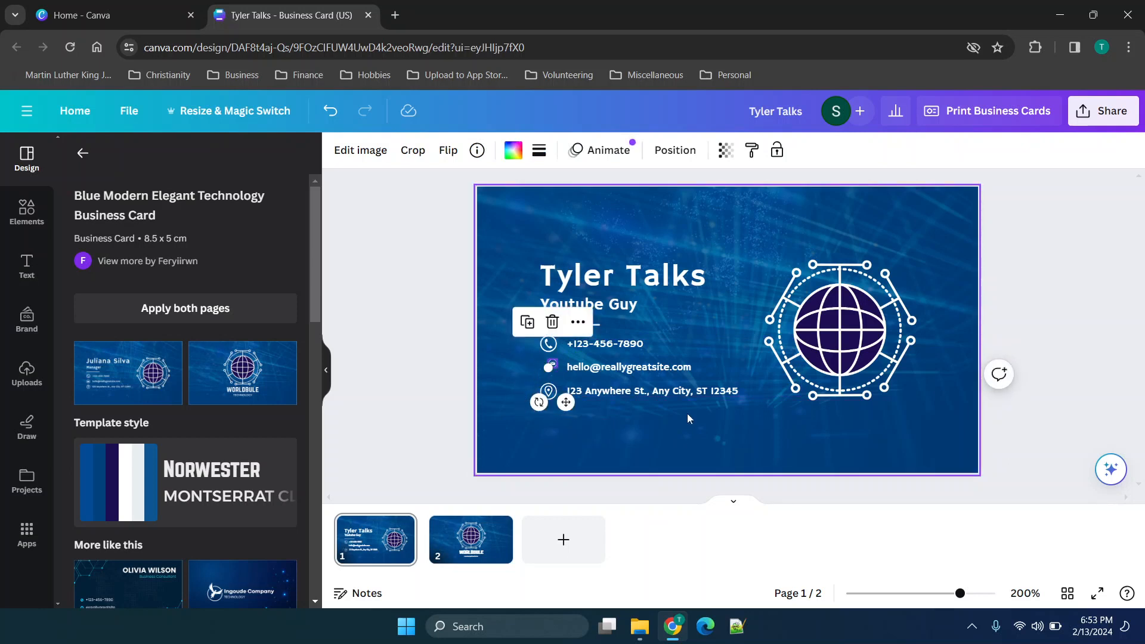
# Scale the globe graphic on the front of the card down slightly and view its further options.
pyautogui.click(887, 276)
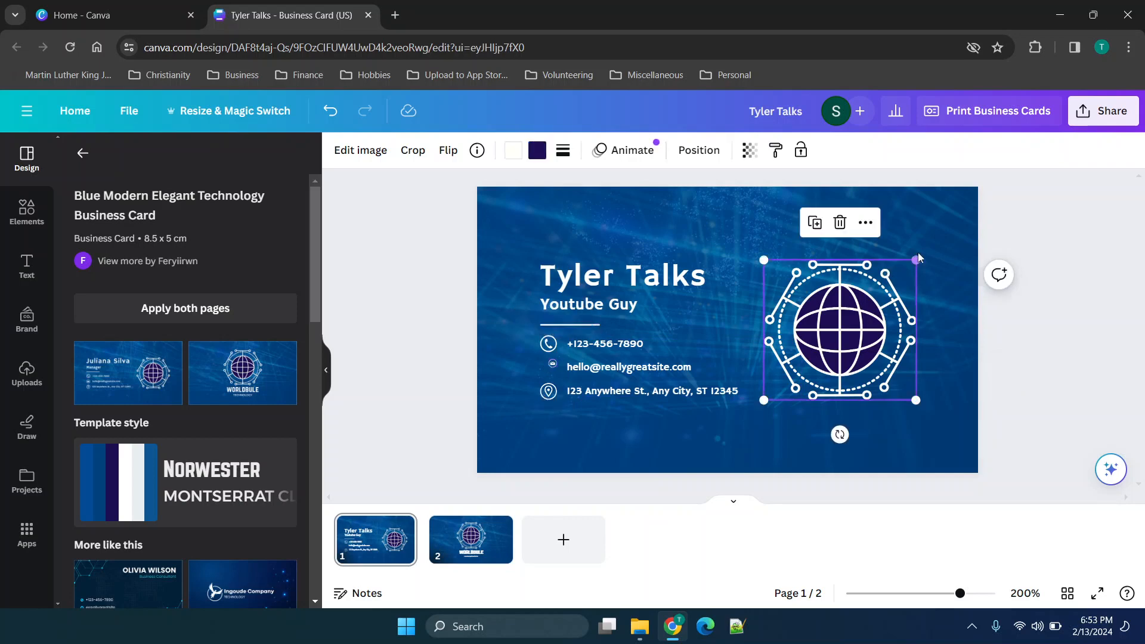
pyautogui.moveTo(916, 260)
pyautogui.mouseDown()
pyautogui.moveTo(982, 225)
pyautogui.moveTo(903, 272)
pyautogui.mouseUp()
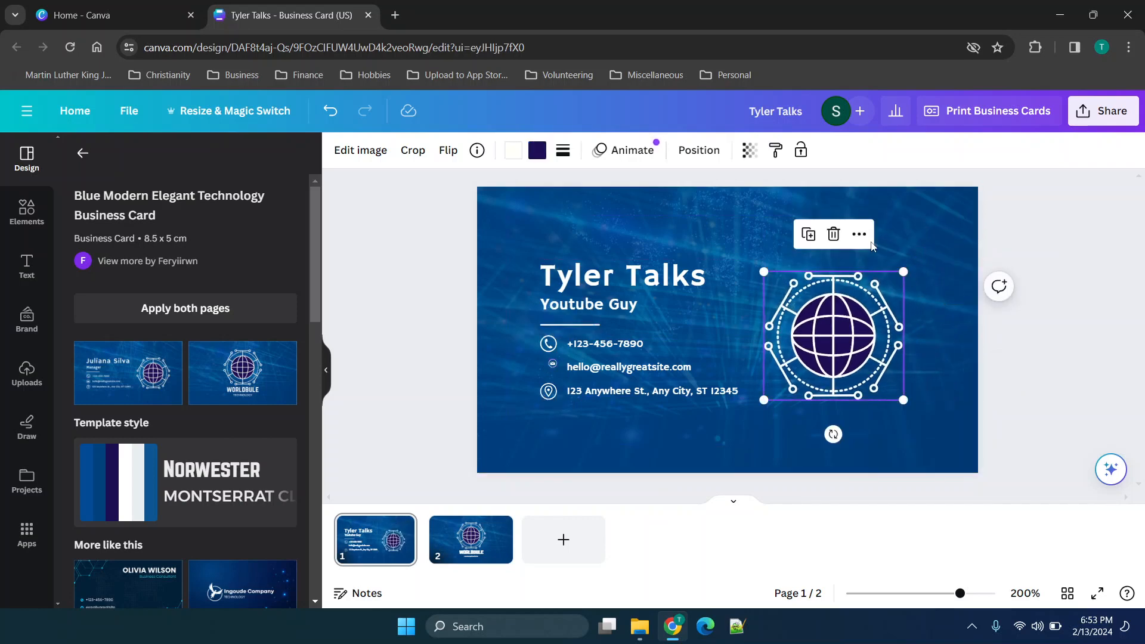
pyautogui.click(859, 234)
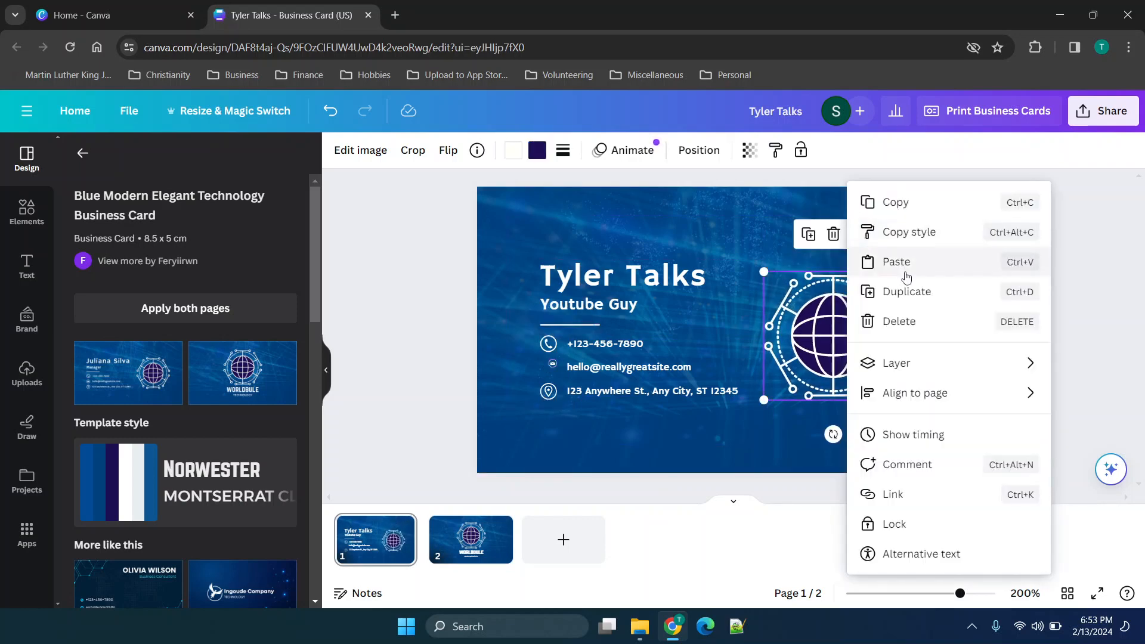
pyautogui.moveTo(897, 376)
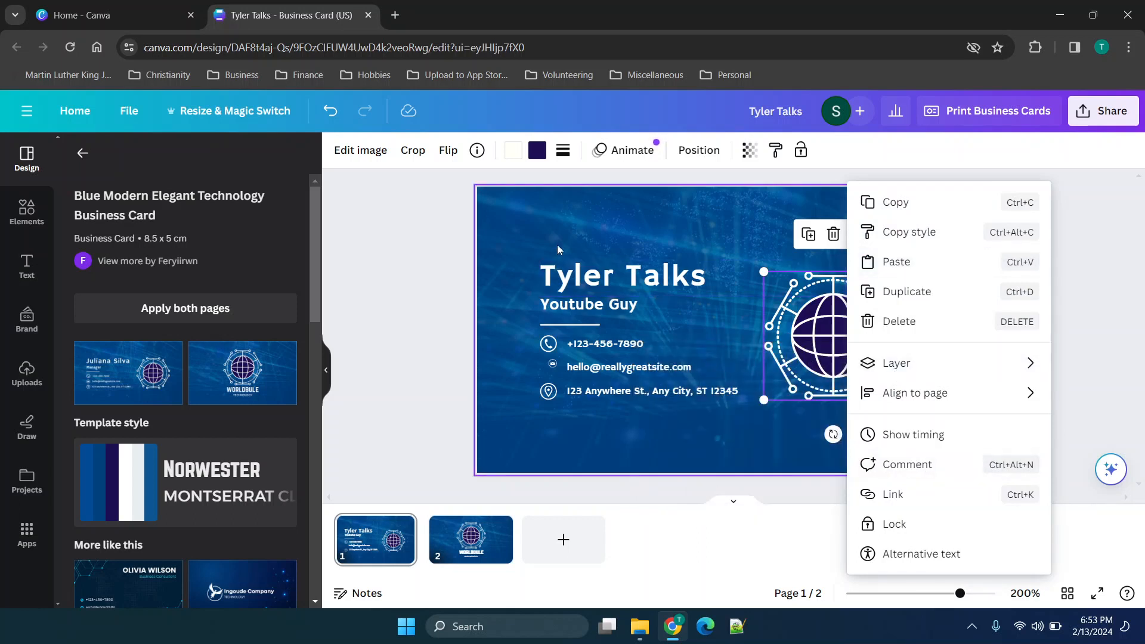
# Move the name heading up to leave more space above the job title.
pyautogui.click(581, 286)
pyautogui.moveTo(581, 286); pyautogui.dragTo(580, 257)
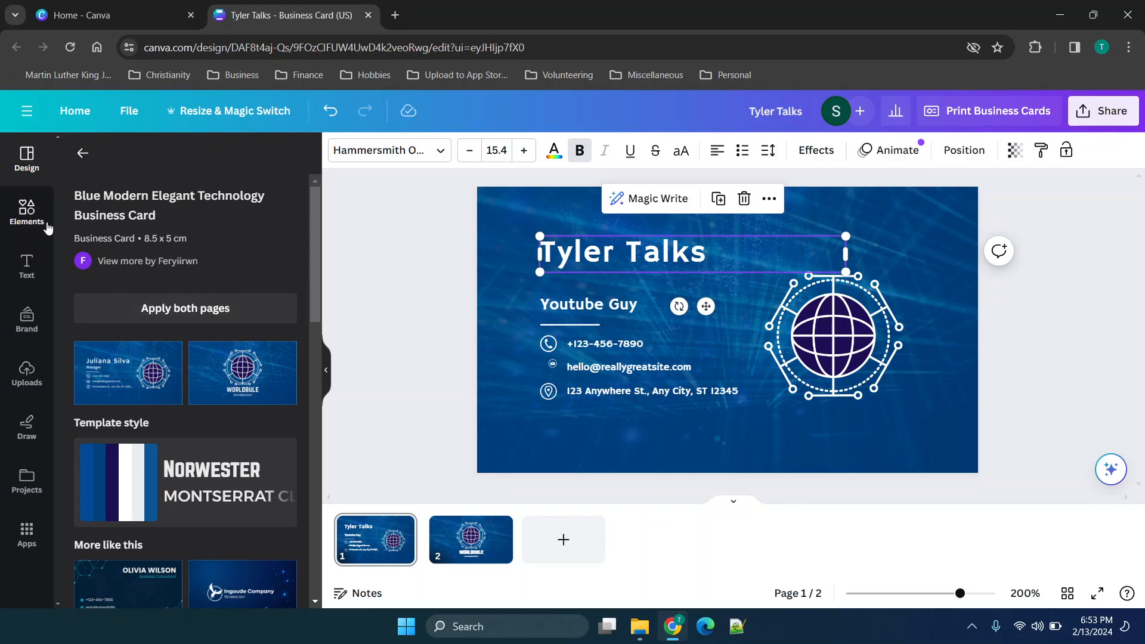
pyautogui.click(594, 325)
pyautogui.click(714, 268)
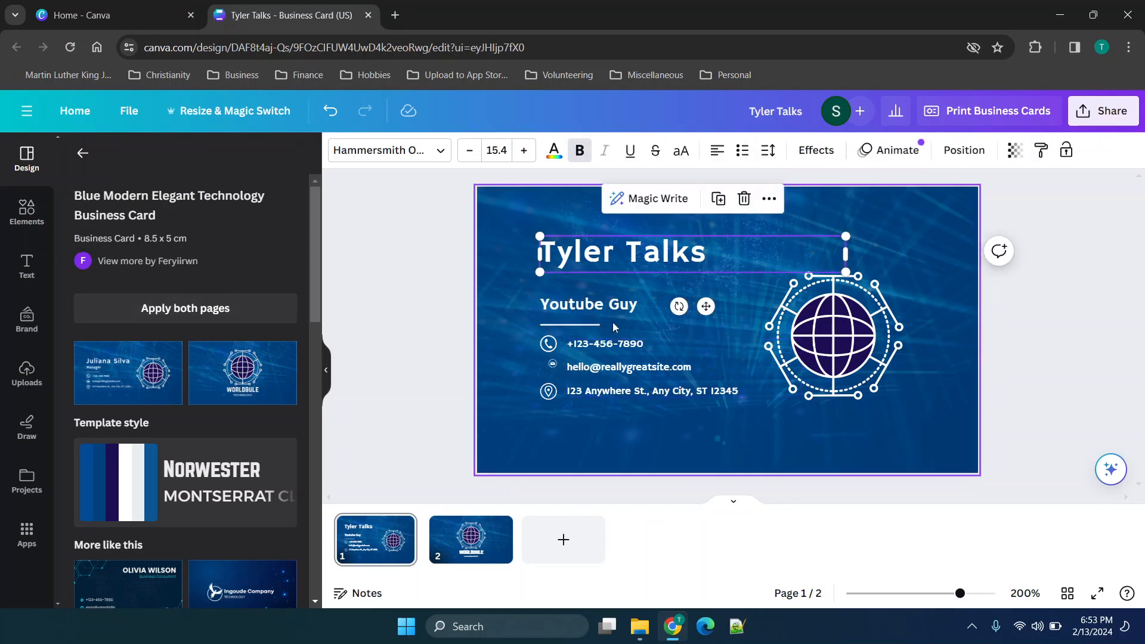
# Delete the job title line between the name heading and the short divider line.
pyautogui.click(594, 324)
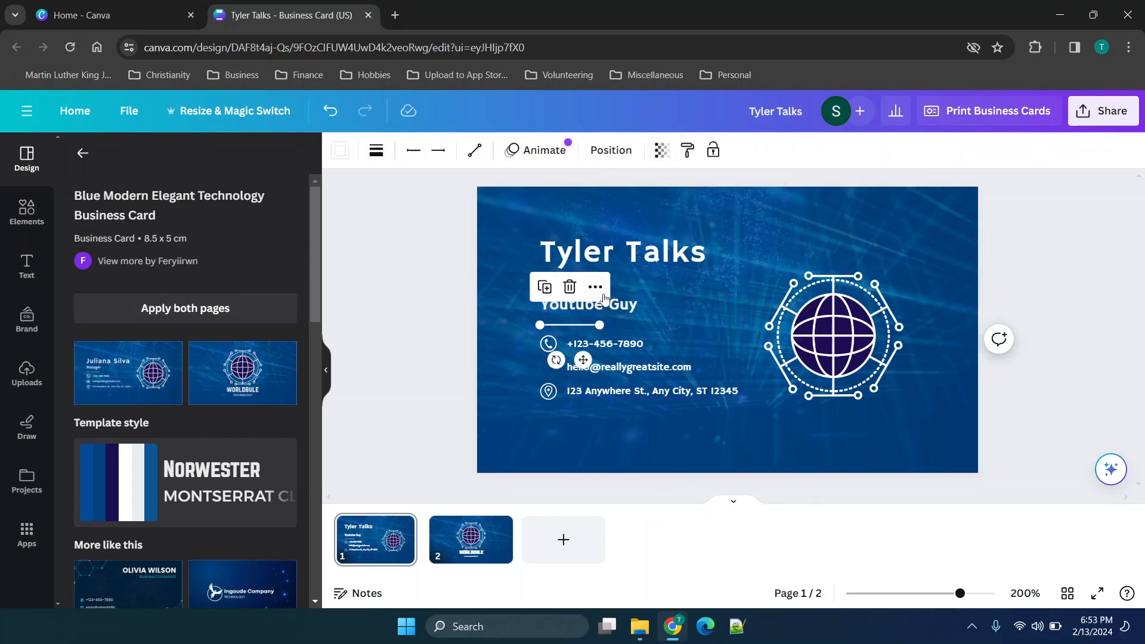
pyautogui.click(631, 312)
pyautogui.press('Delete')
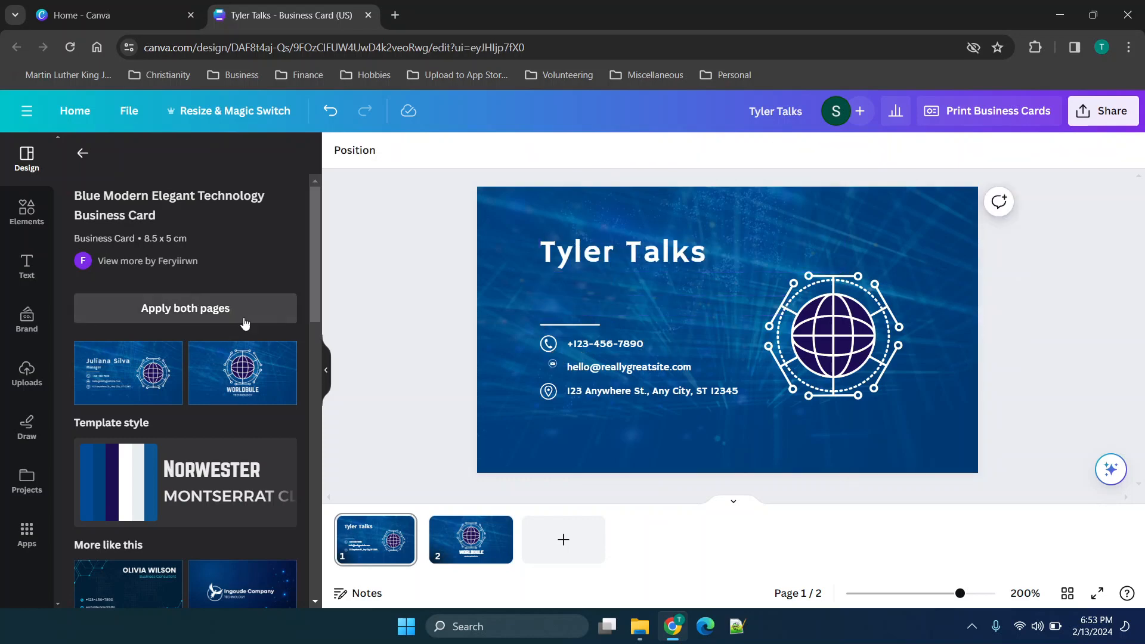
# Examine the available design elements, their browse categories and the sticker collections.
pyautogui.click(27, 212)
pyautogui.hscroll(10, 245, 300)
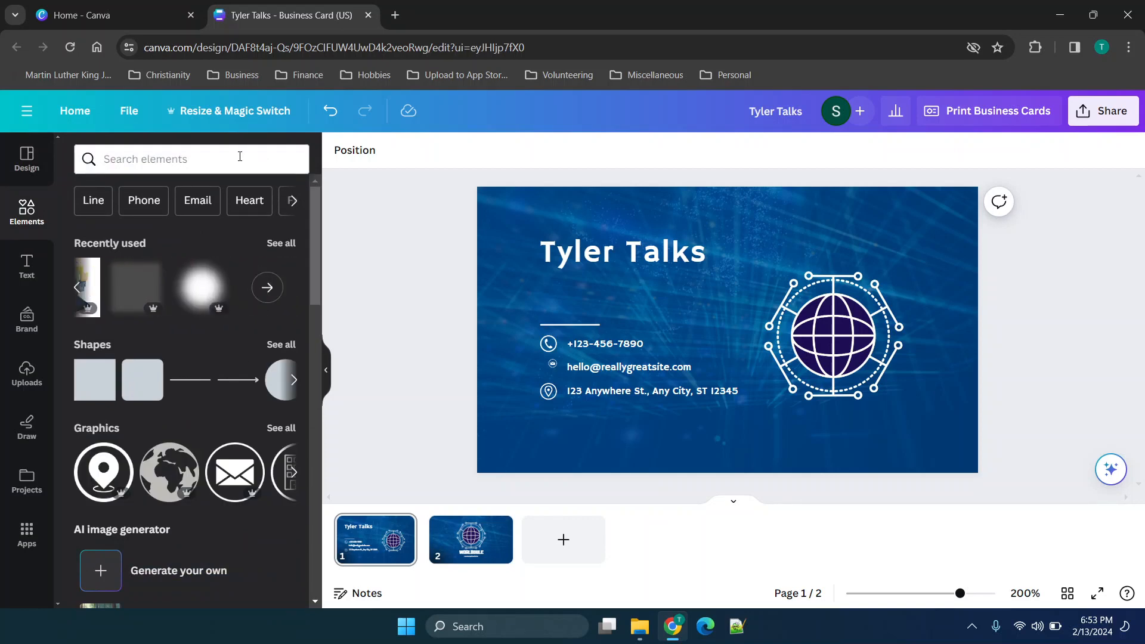
pyautogui.click(240, 157)
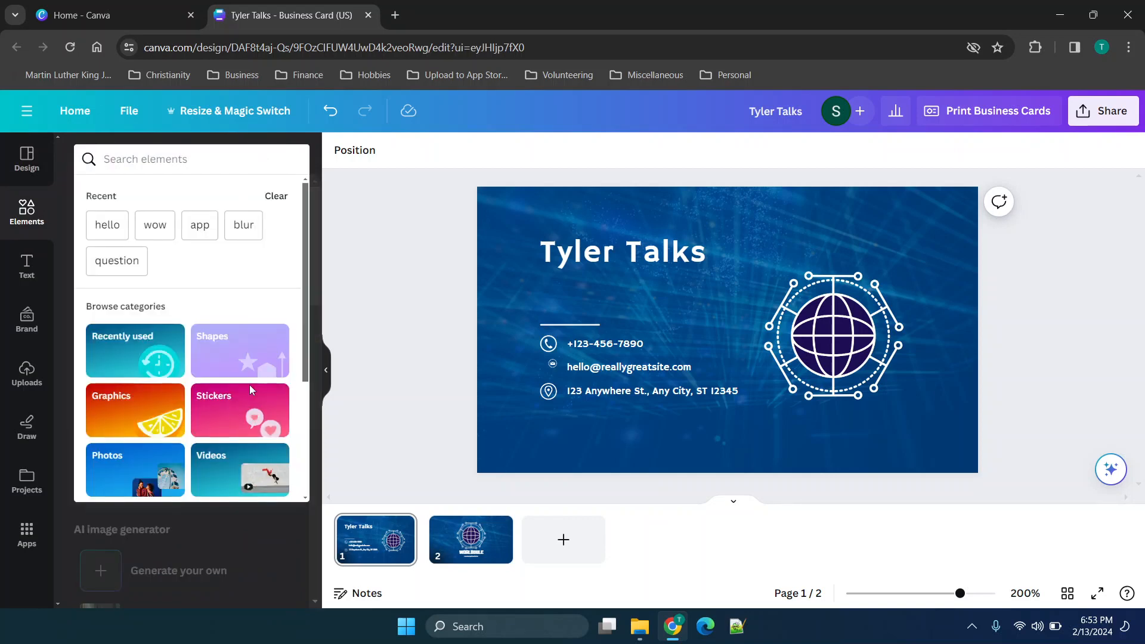
pyautogui.scroll(-3, 232, 378)
pyautogui.scroll(3, 233, 376)
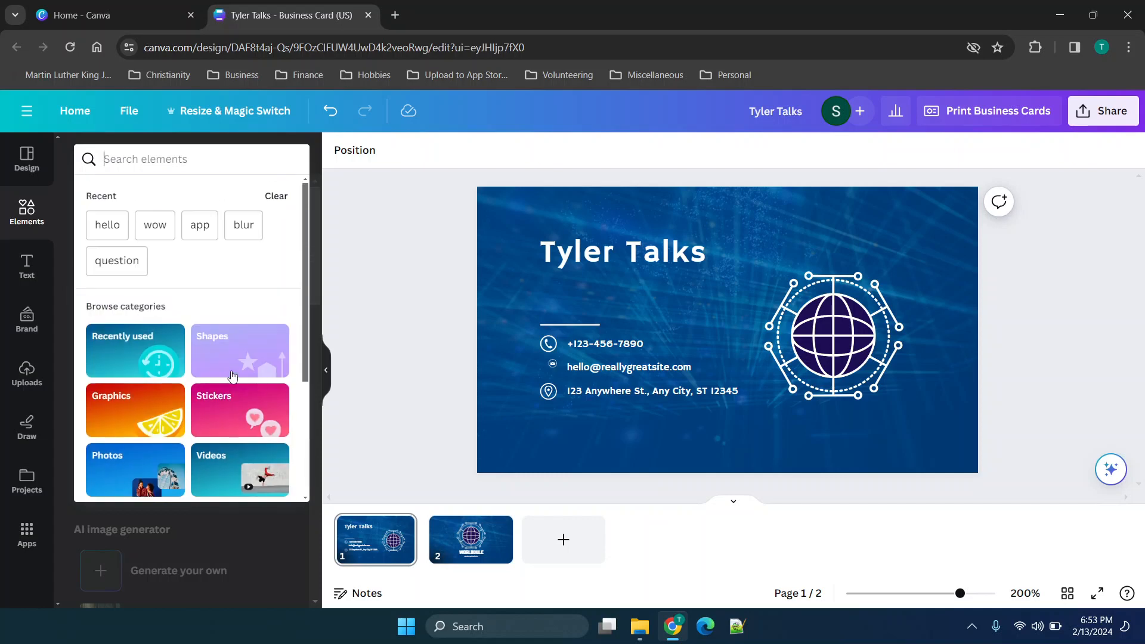
pyautogui.click(202, 424)
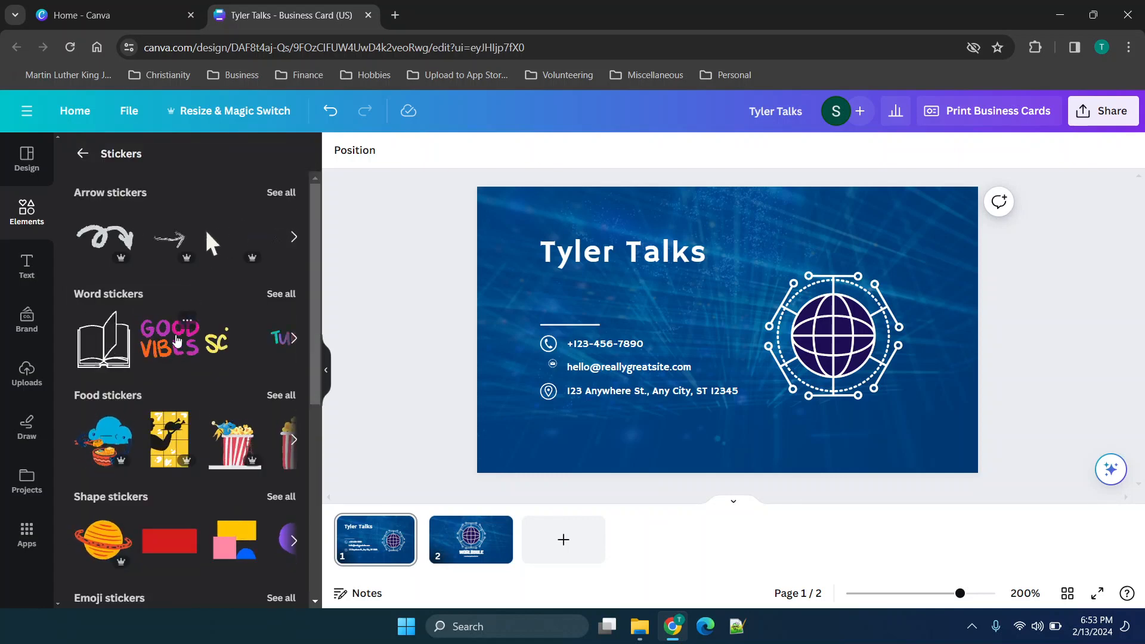
pyautogui.scroll(-2, 143, 334)
pyautogui.scroll(2, 134, 342)
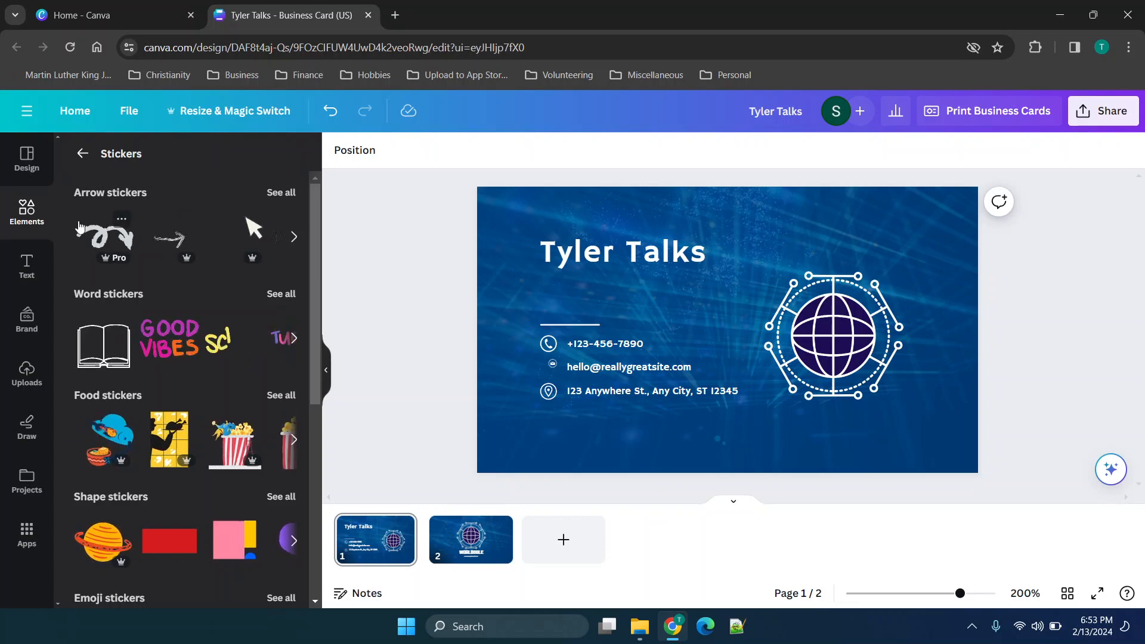
# Look over the default text styles, the font combinations and the uploaded images.
pyautogui.click(27, 266)
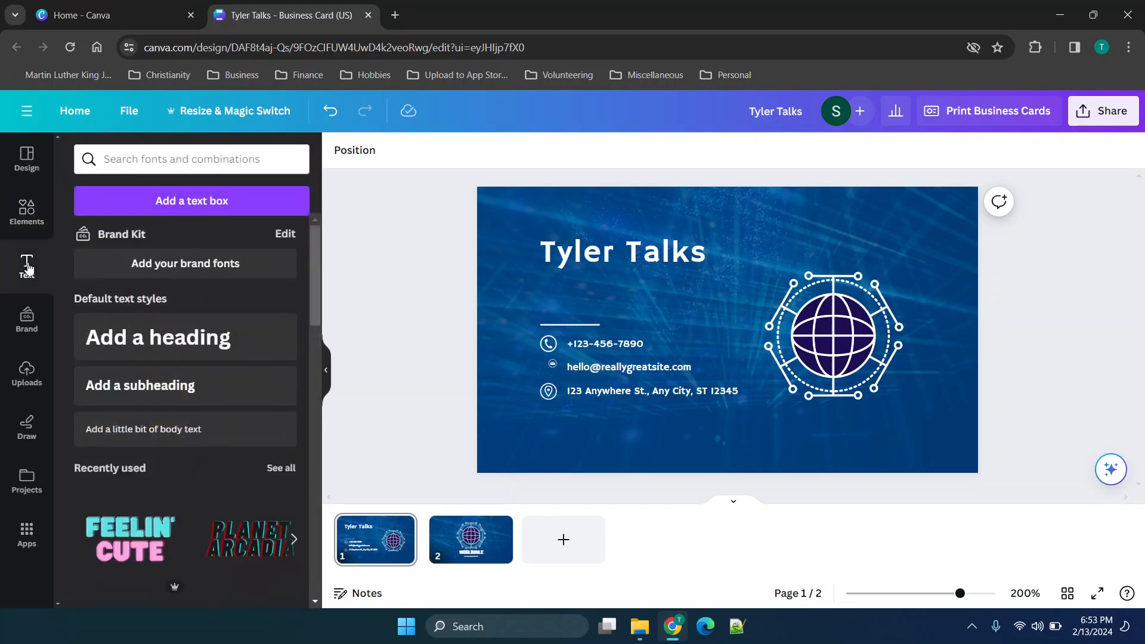
pyautogui.scroll(-5, 127, 328)
pyautogui.scroll(3, 128, 328)
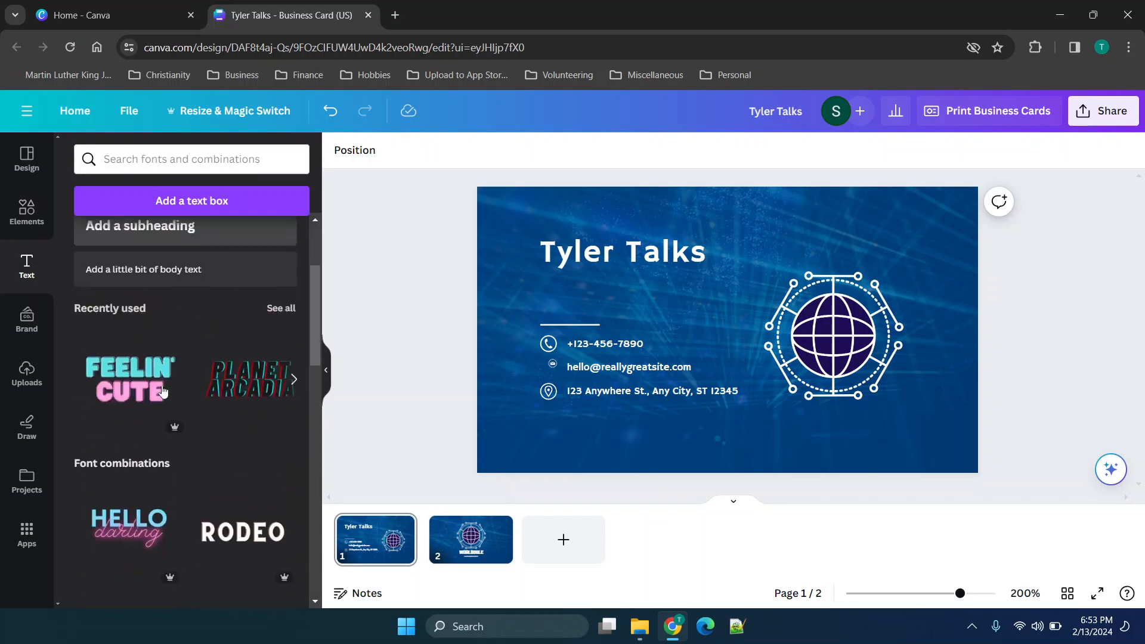
pyautogui.click(26, 375)
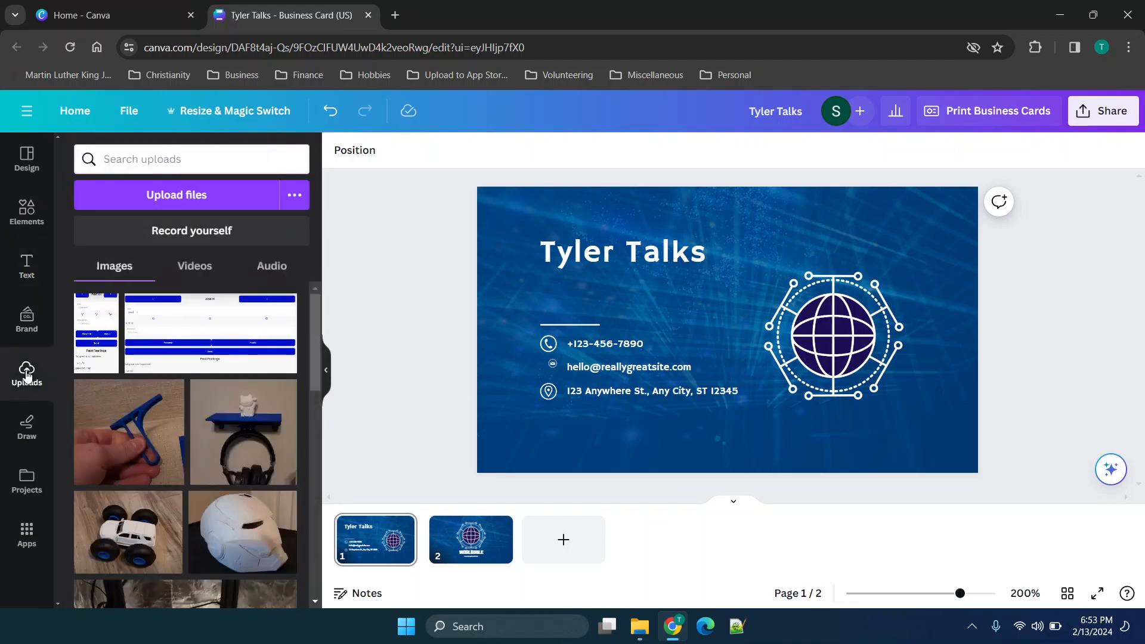
# Draw a freehand red marker stroke below the contact details on the card, and delete it.
pyautogui.click(26, 426)
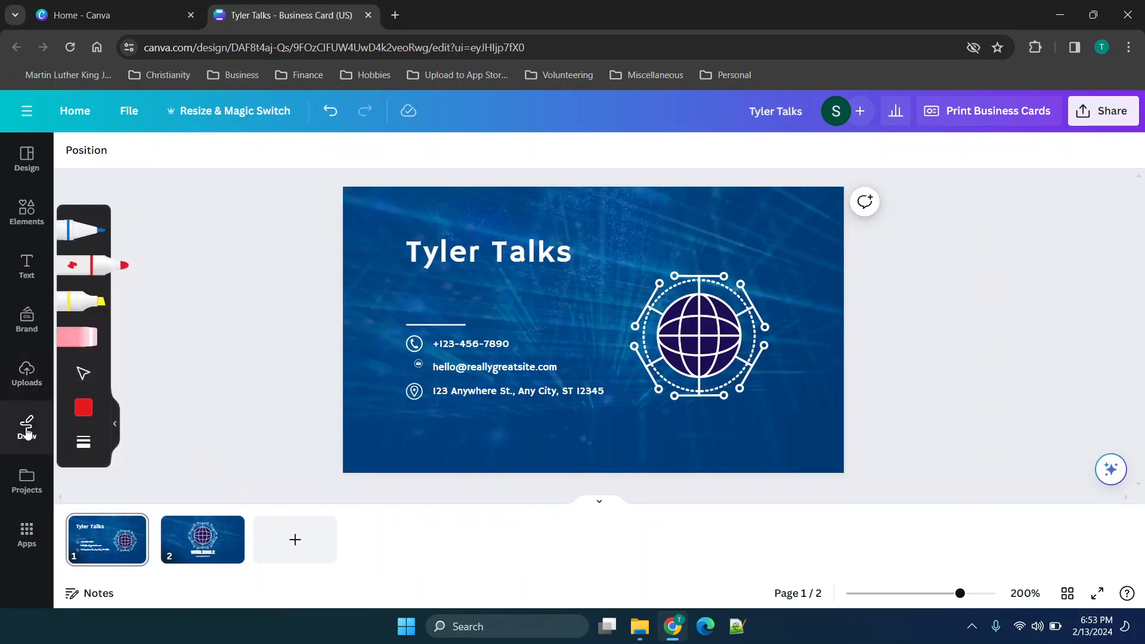
pyautogui.moveTo(459, 433)
pyautogui.mouseDown()
pyautogui.moveTo(677, 443)
pyautogui.moveTo(693, 423)
pyautogui.mouseUp()
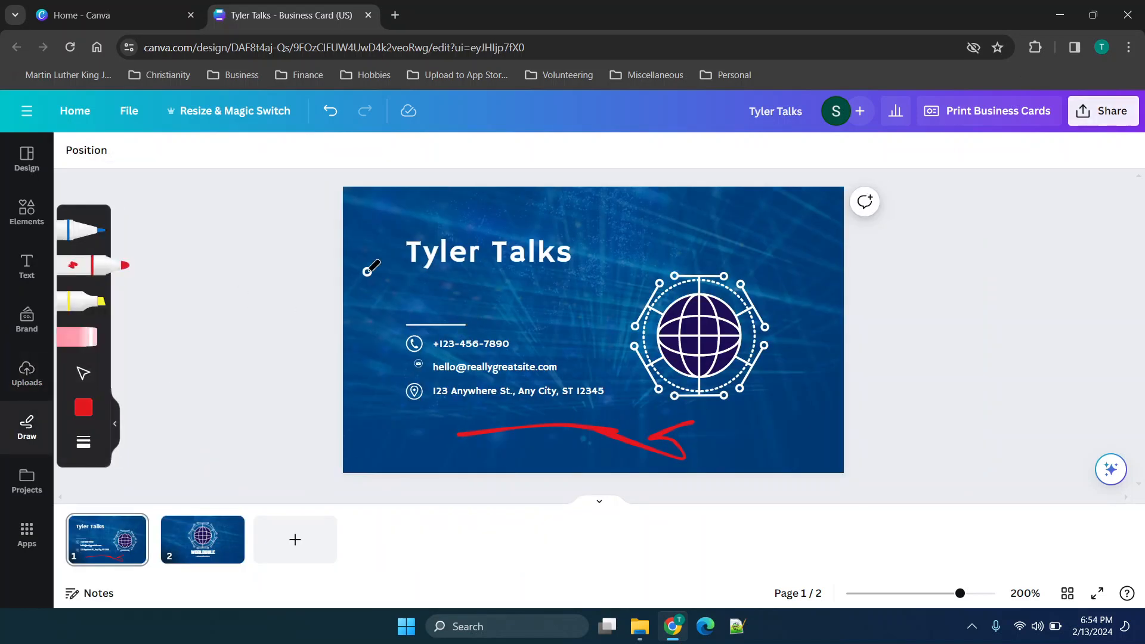
pyautogui.click(23, 164)
pyautogui.click(735, 426)
pyautogui.moveTo(737, 428)
pyautogui.mouseDown()
pyautogui.moveTo(701, 322)
pyautogui.moveTo(746, 359)
pyautogui.moveTo(756, 424)
pyautogui.moveTo(743, 431)
pyautogui.mouseUp()
pyautogui.press('Delete')
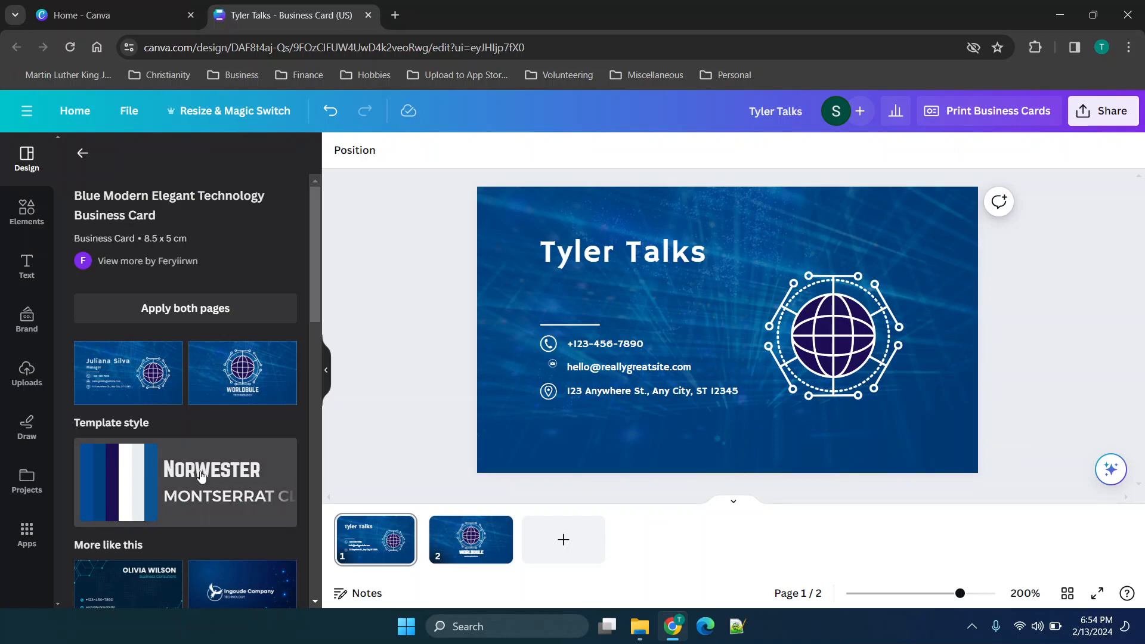
# Replace both pages of the card with the yellow and dark grey "Professional business card" template.
pyautogui.scroll(-6, 202, 476)
pyautogui.scroll(-3, 201, 476)
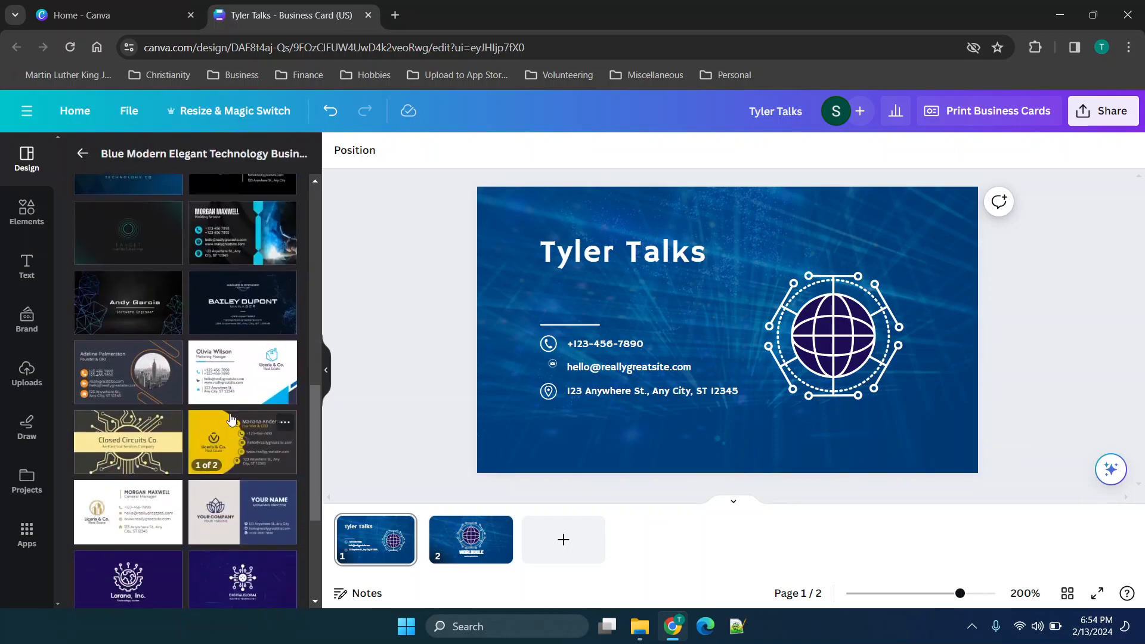
pyautogui.click(230, 414)
pyautogui.scroll(-2, 111, 350)
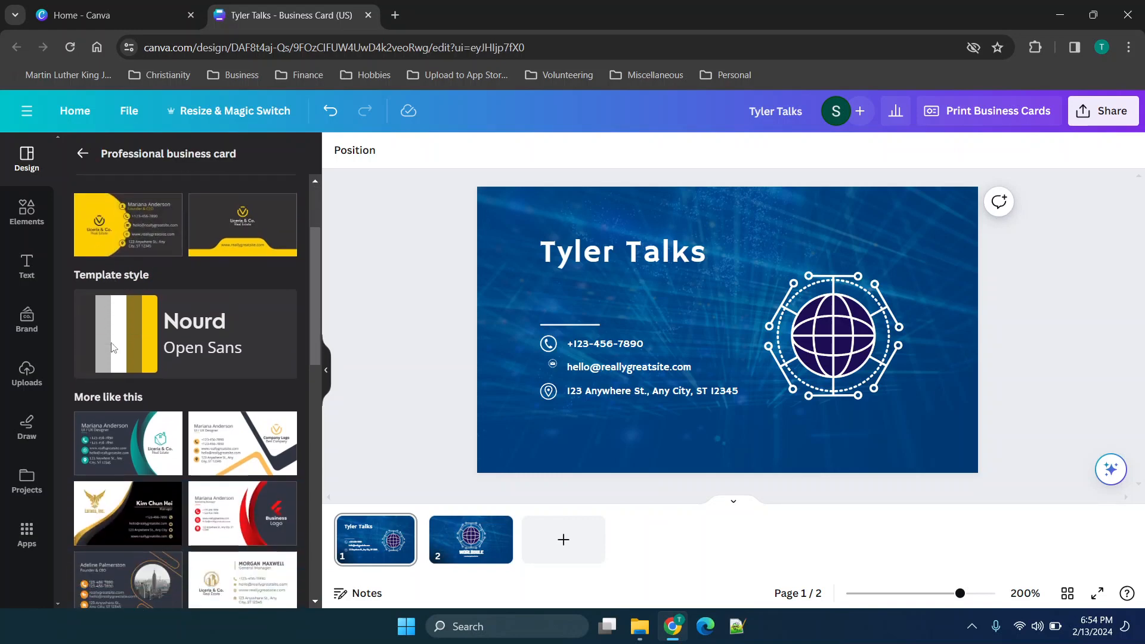
pyautogui.scroll(2, 111, 351)
pyautogui.click(170, 259)
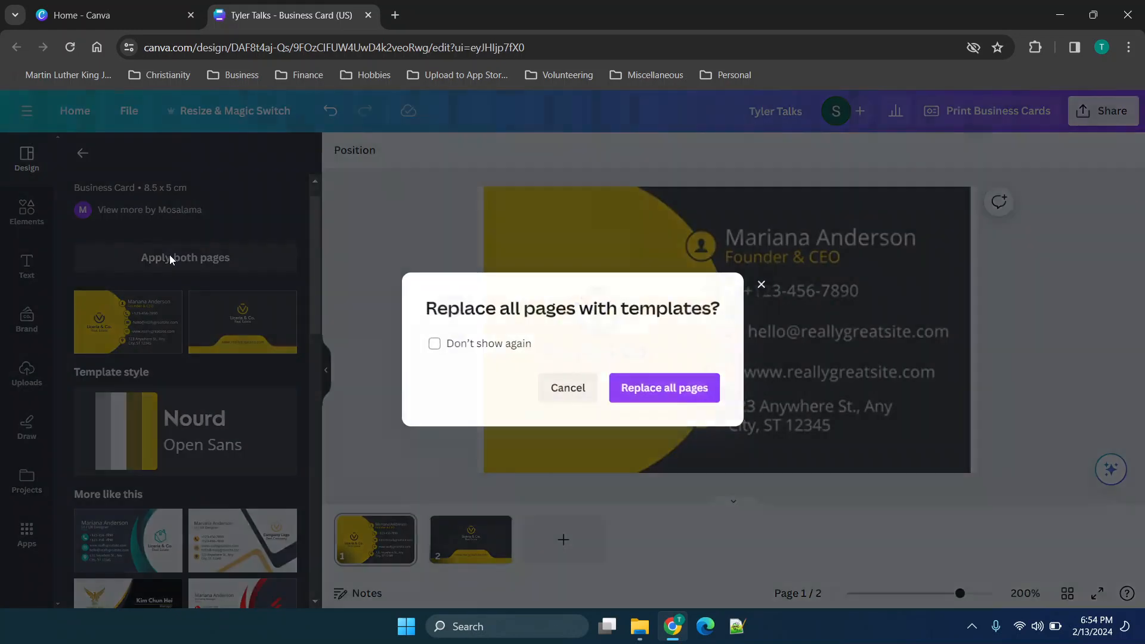
pyautogui.click(642, 403)
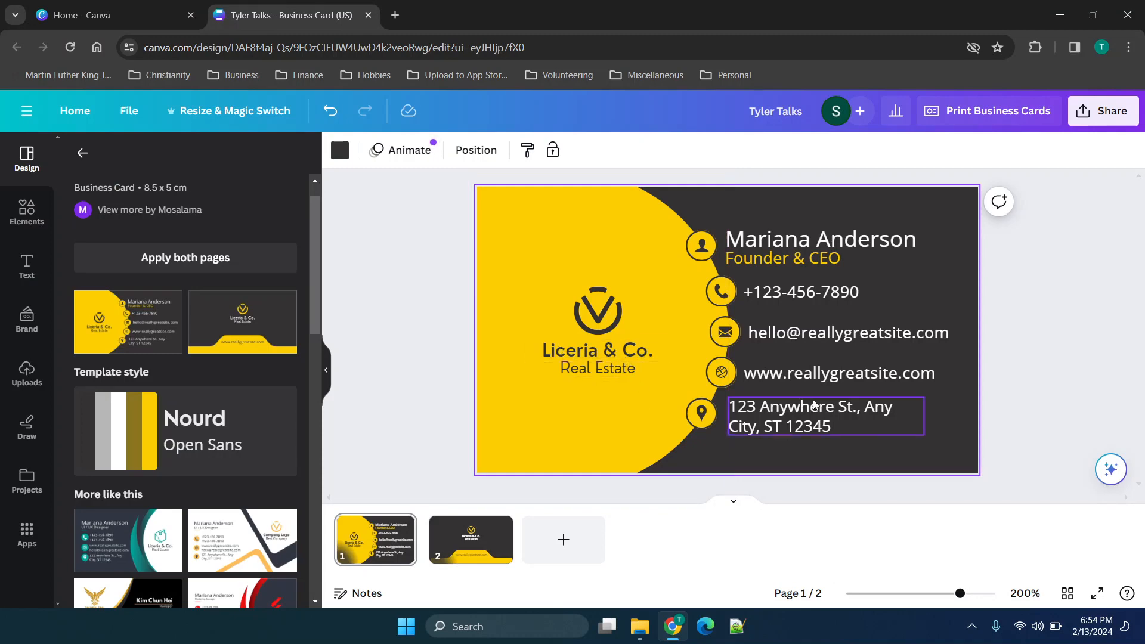
# Browse the similar designs and the general list of business card templates.
pyautogui.scroll(-10, 173, 557)
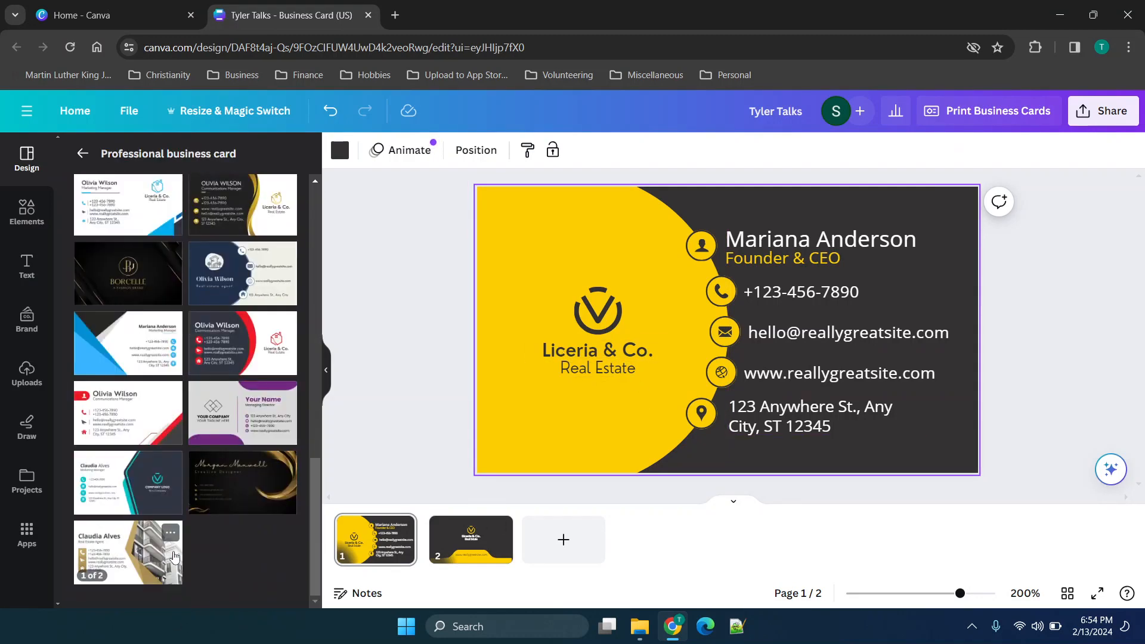
pyautogui.scroll(10, 174, 557)
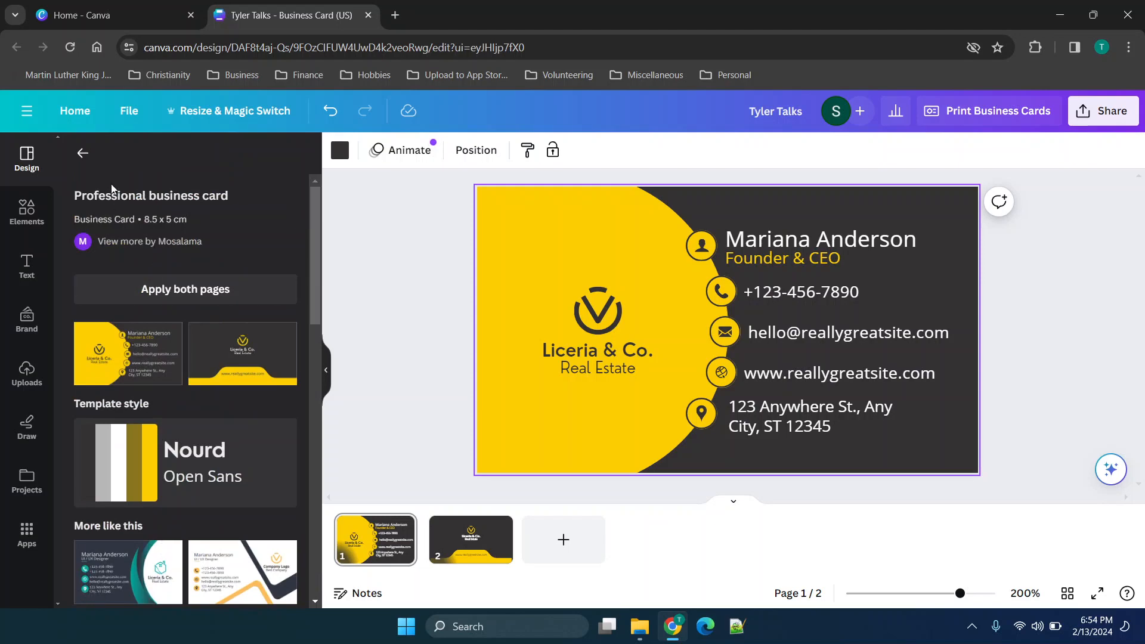
pyautogui.click(83, 156)
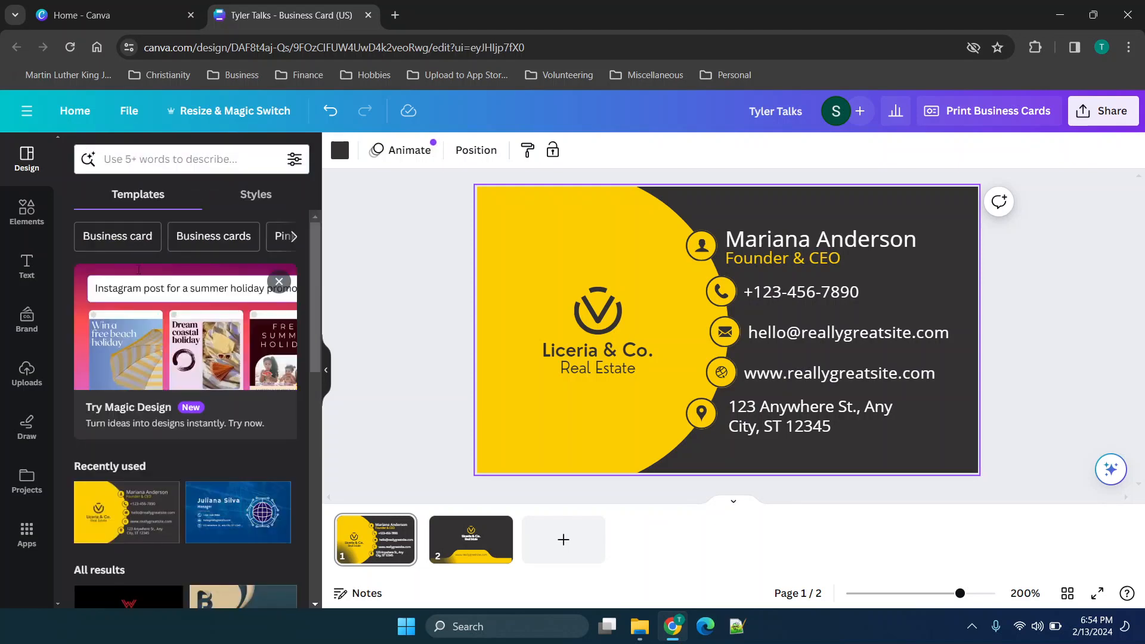
pyautogui.scroll(-5, 179, 370)
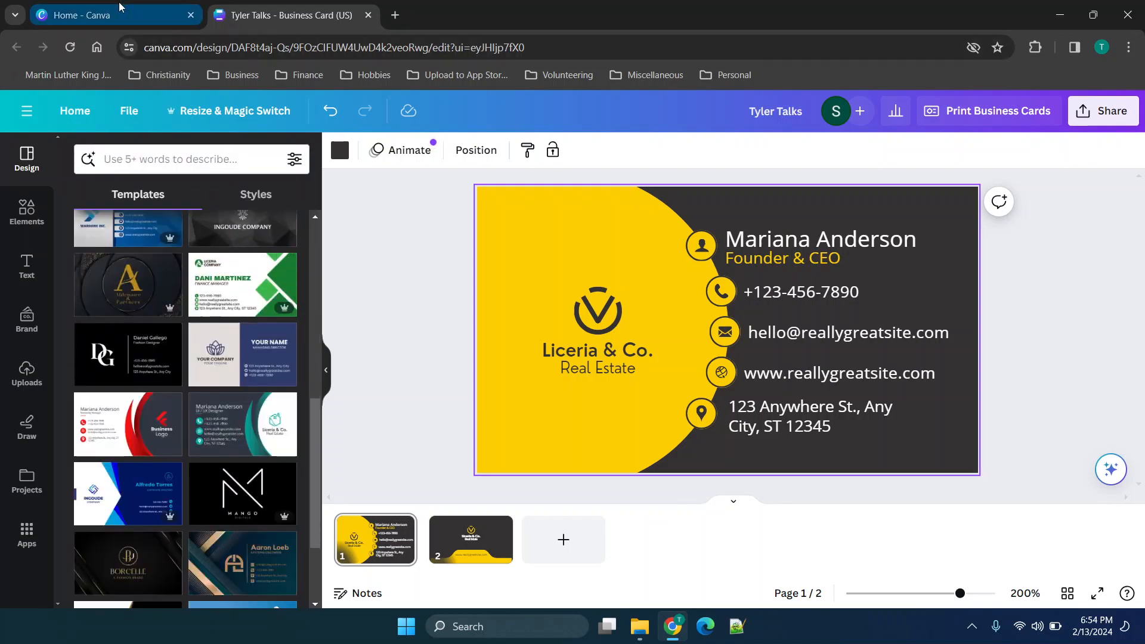
# Create a blank 1920 × 1080 px video design from the Canva home page.
pyautogui.click(130, 7)
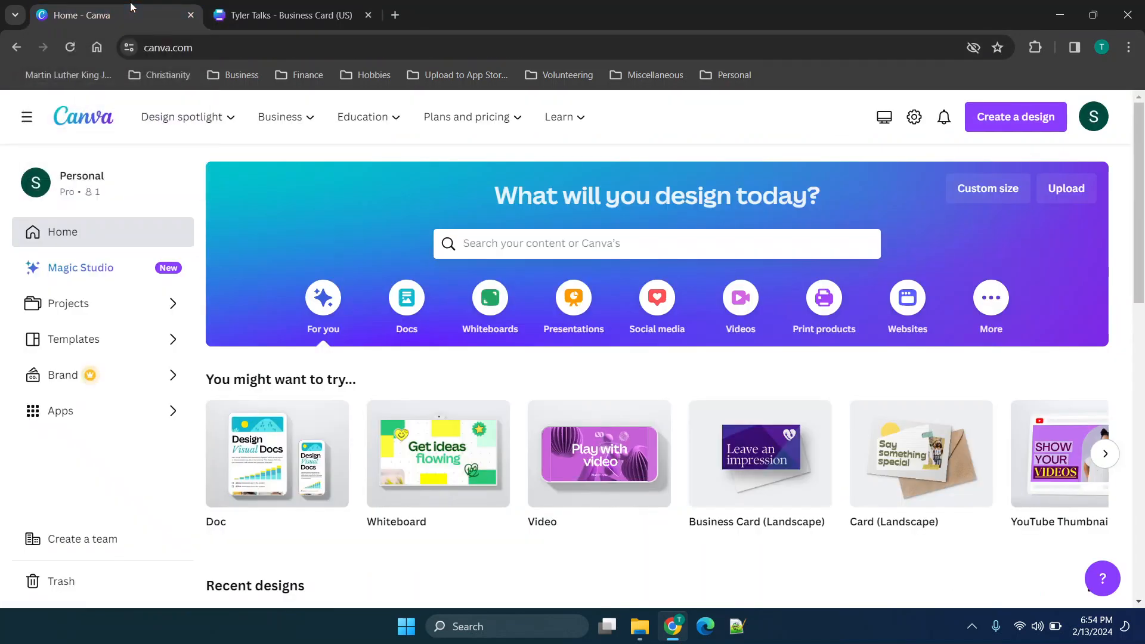
pyautogui.click(584, 452)
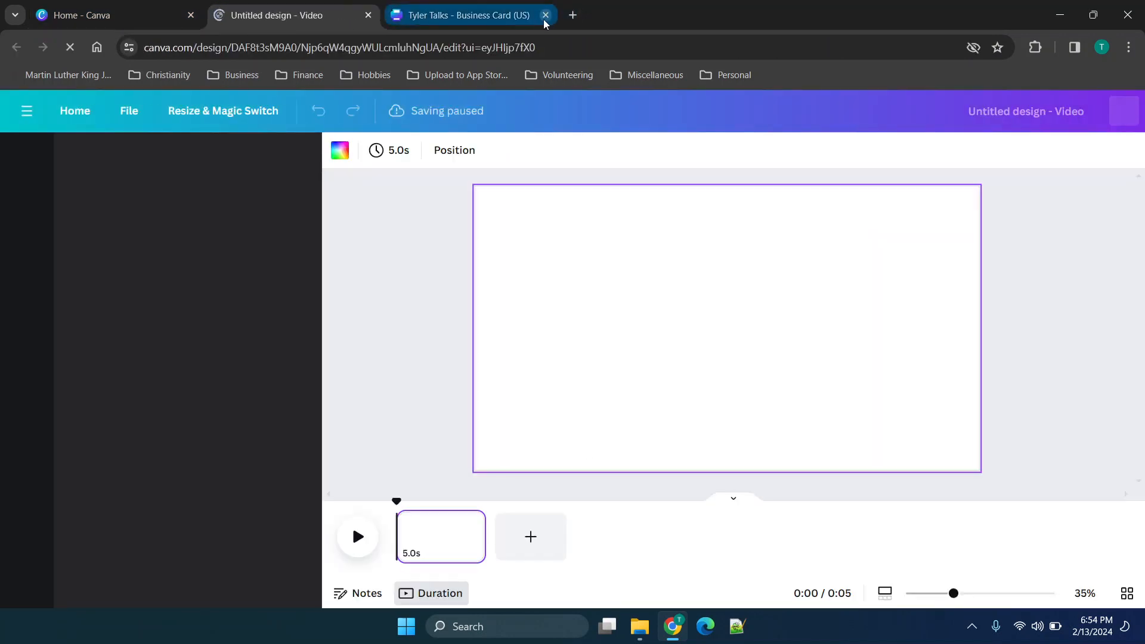
# Return to the business card design, view its download options, and close the design.
pyautogui.click(503, 24)
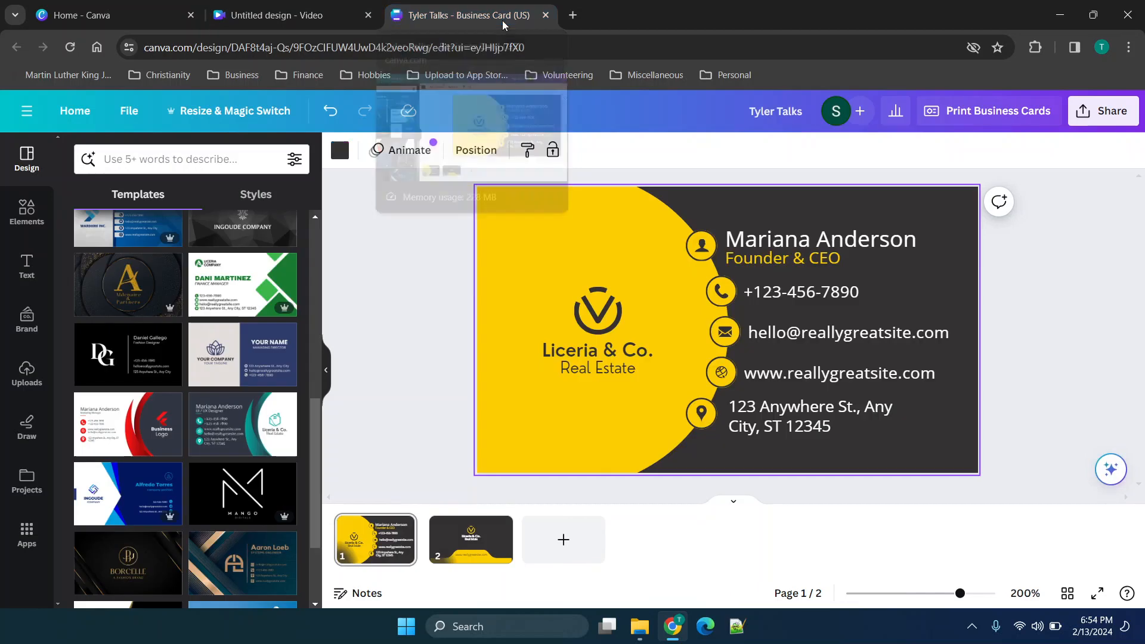
pyautogui.click(1108, 113)
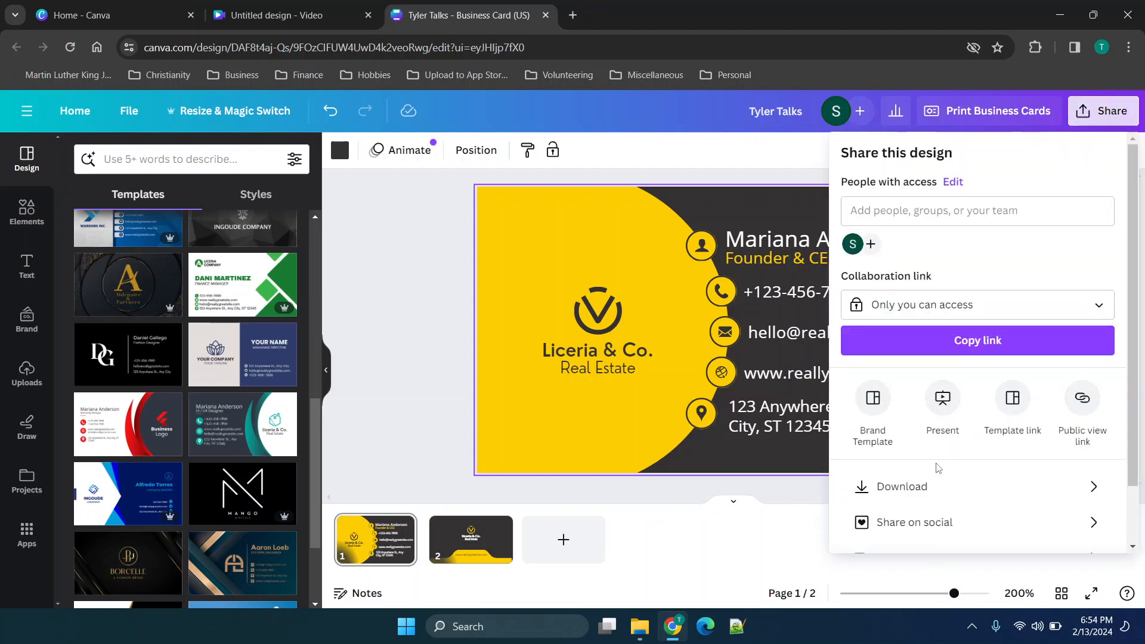
pyautogui.click(926, 492)
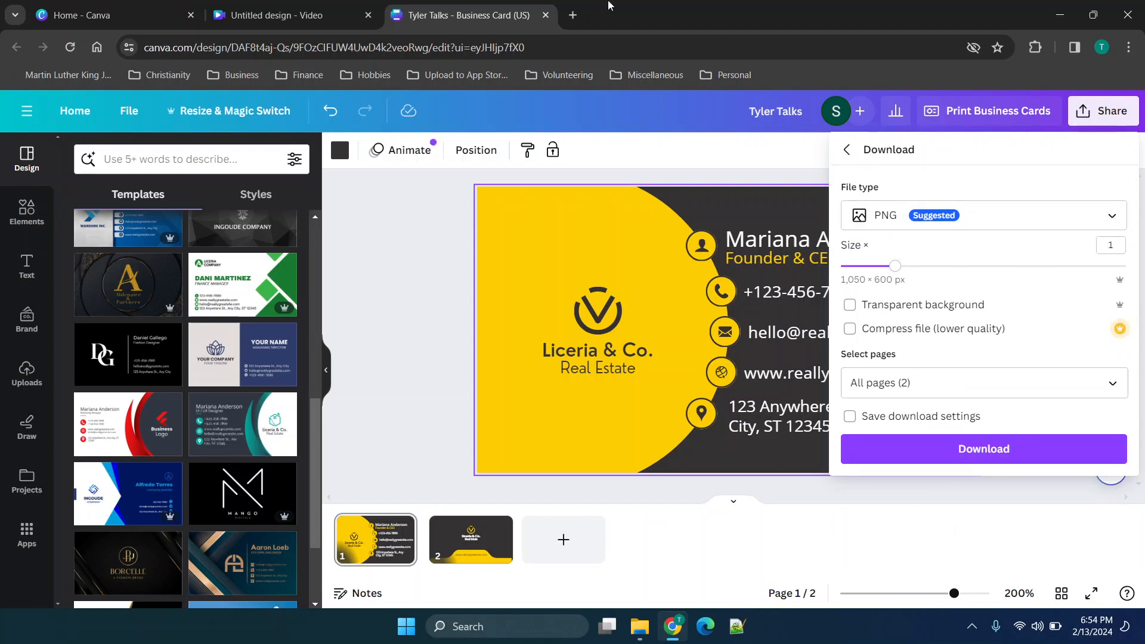
pyautogui.click(546, 15)
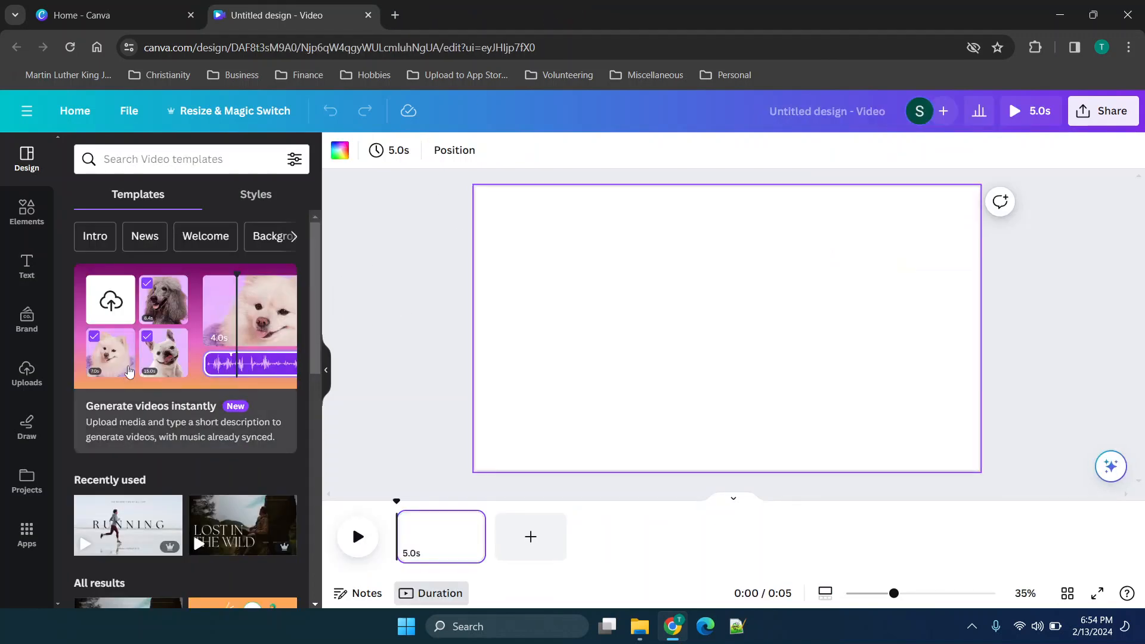
# Apply the recently used "Beige Grey Clean Fitness Running YouTube Intro Video" template to the blank video page.
pyautogui.scroll(-2, 127, 370)
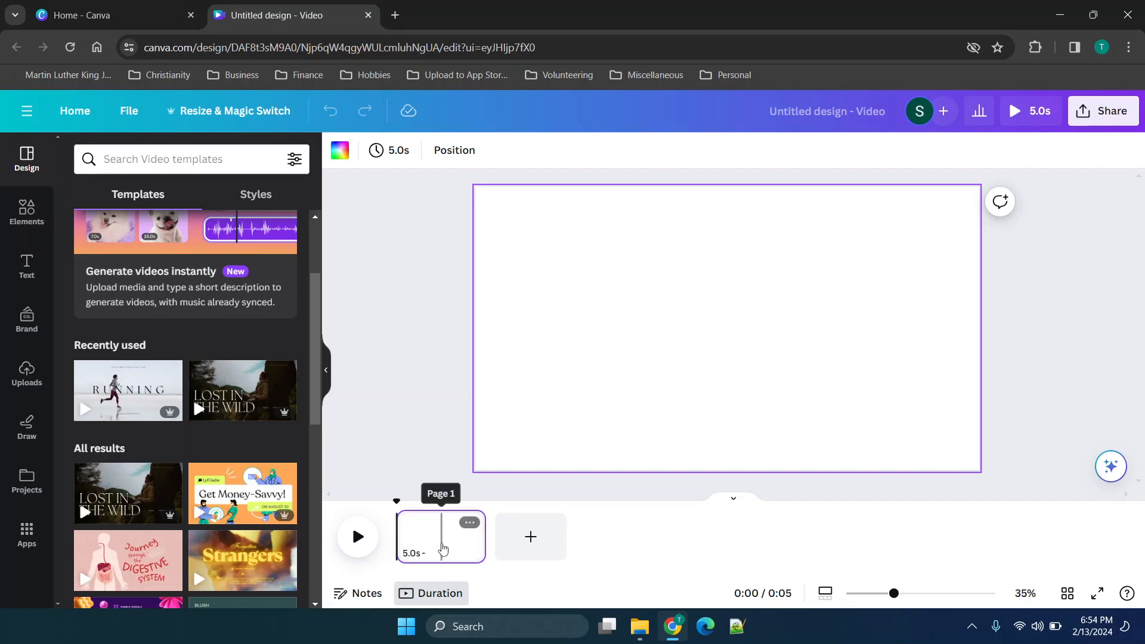
pyautogui.moveTo(128, 391); pyautogui.dragTo(432, 542)
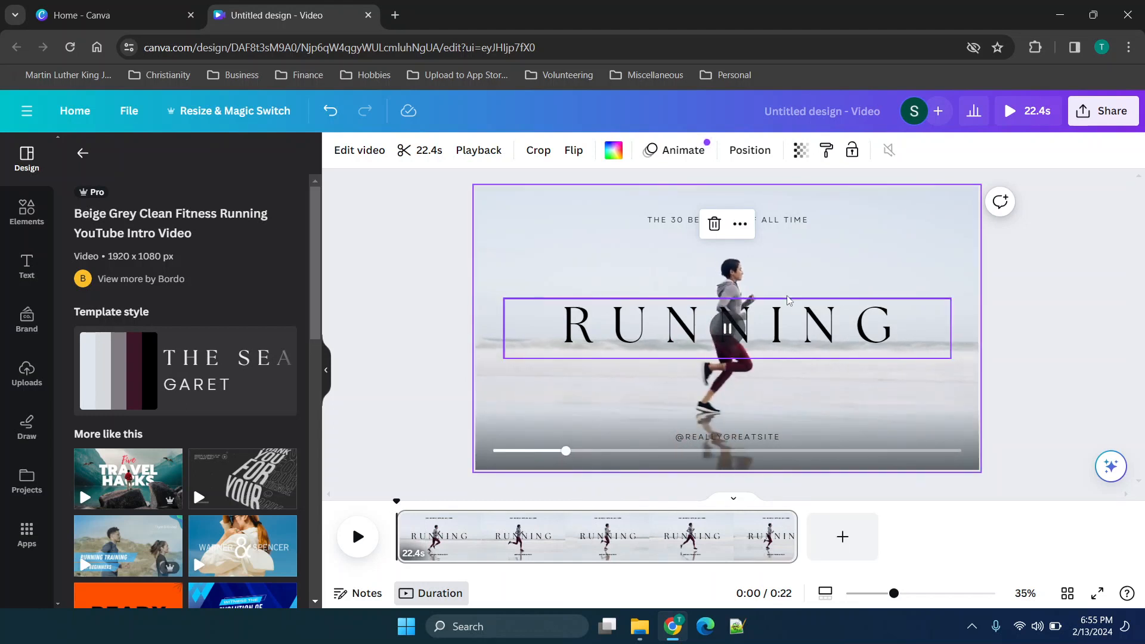
# Delete the large "RUNNING" title from the centre of the video page.
pyautogui.click(627, 328)
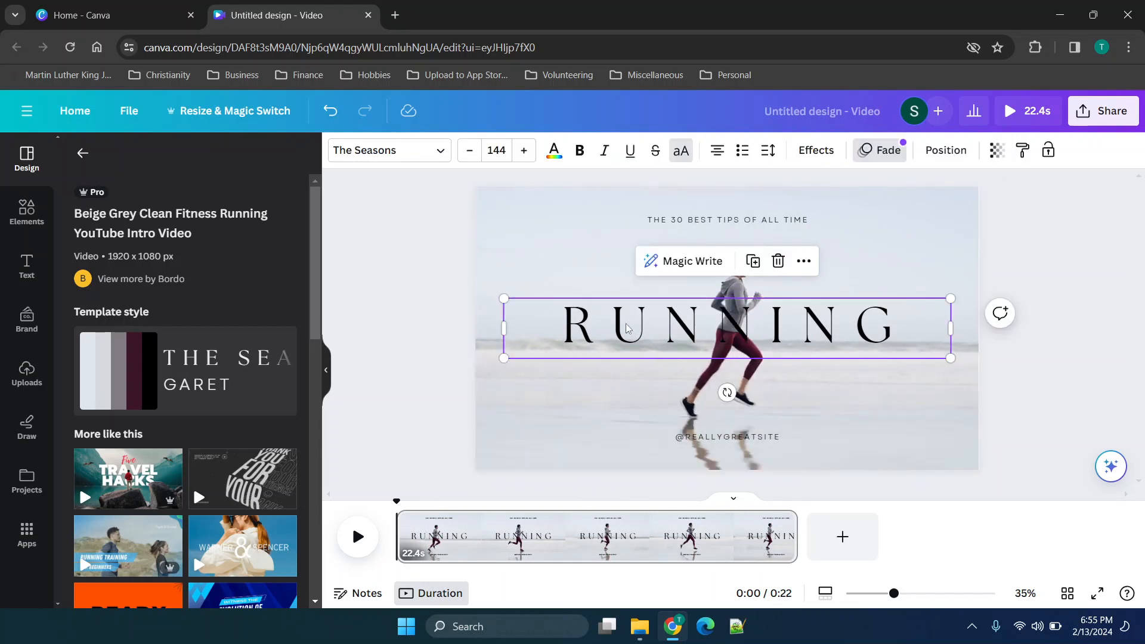
pyautogui.doubleClick(628, 328)
pyautogui.click(567, 248)
pyautogui.click(612, 340)
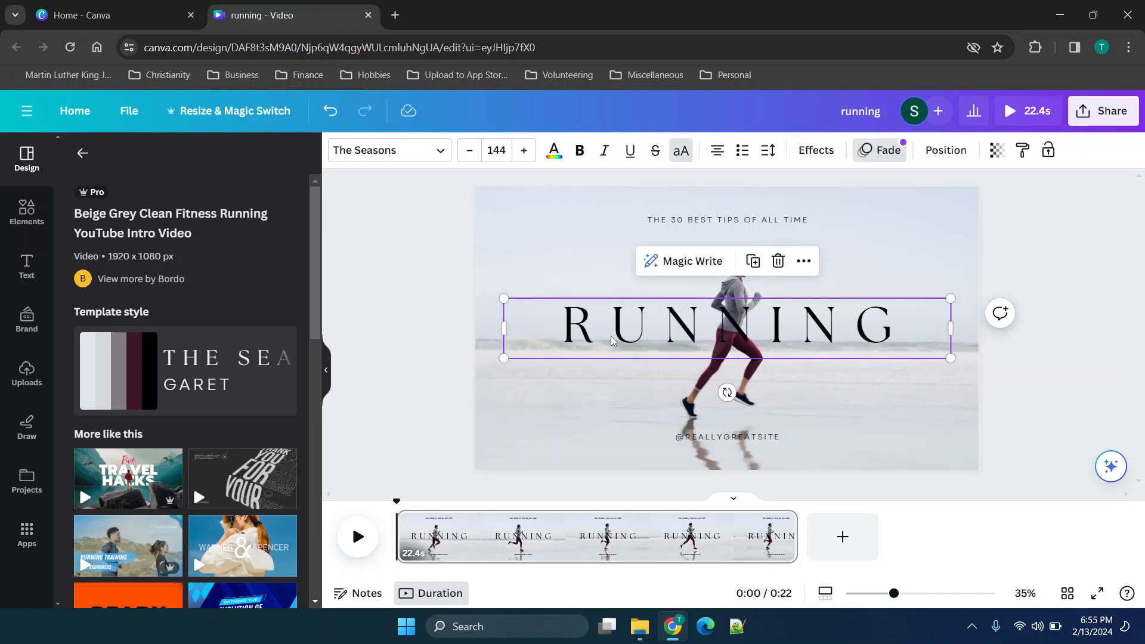
pyautogui.press('Delete')
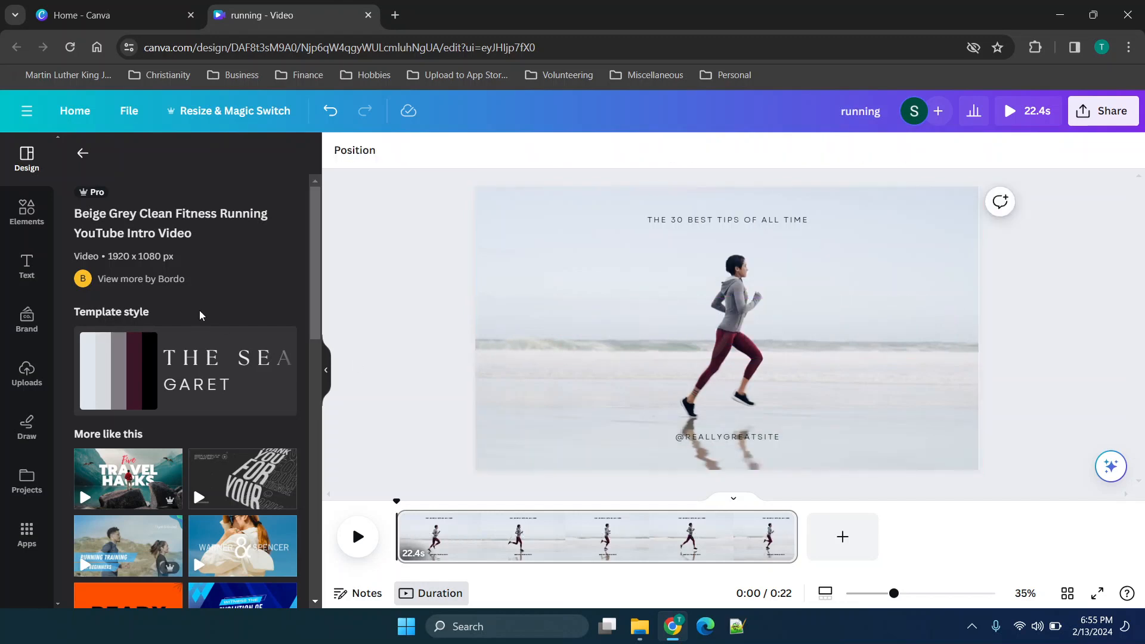
# Add the recently used question mark graphic to the video page and place it to the right of the runner.
pyautogui.scroll(-6, 145, 442)
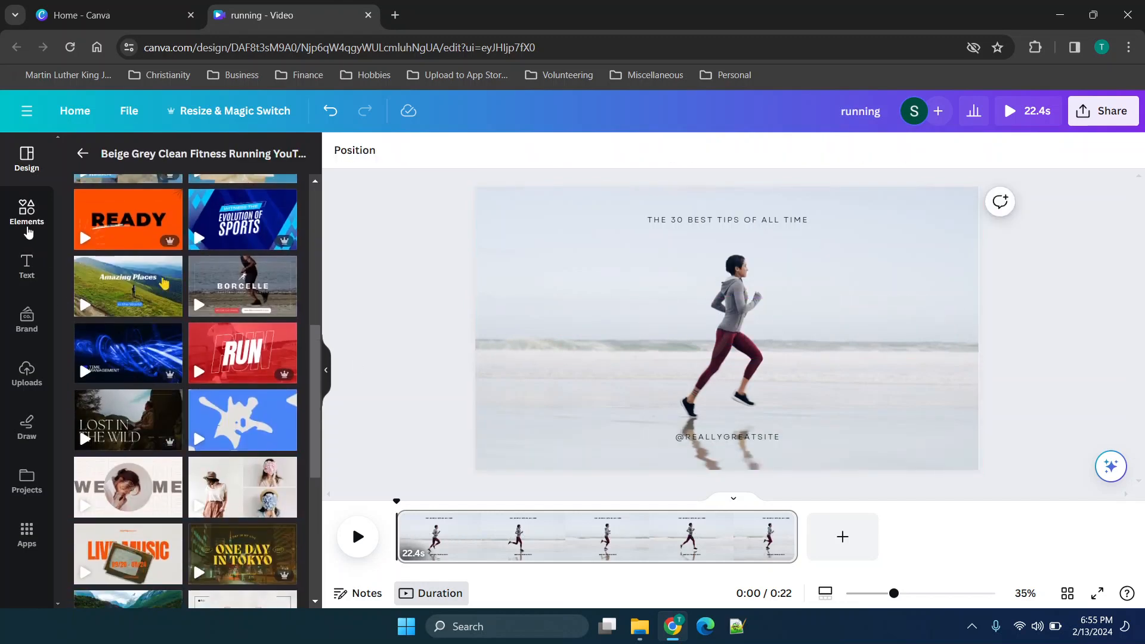
pyautogui.click(26, 215)
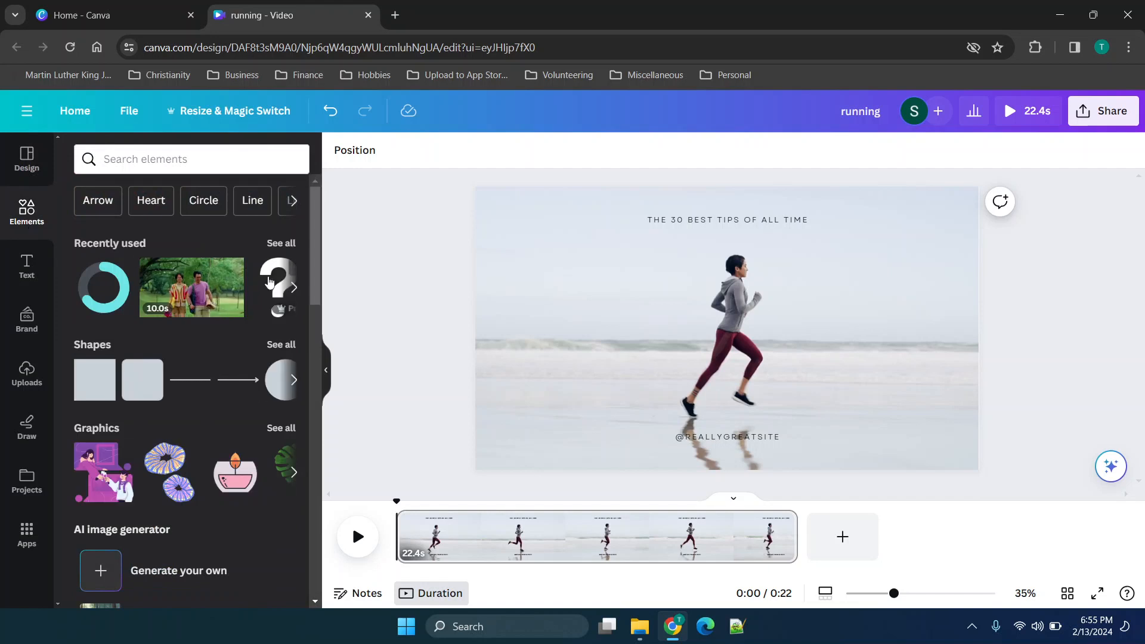
pyautogui.click(271, 275)
pyautogui.moveTo(758, 310); pyautogui.dragTo(919, 293)
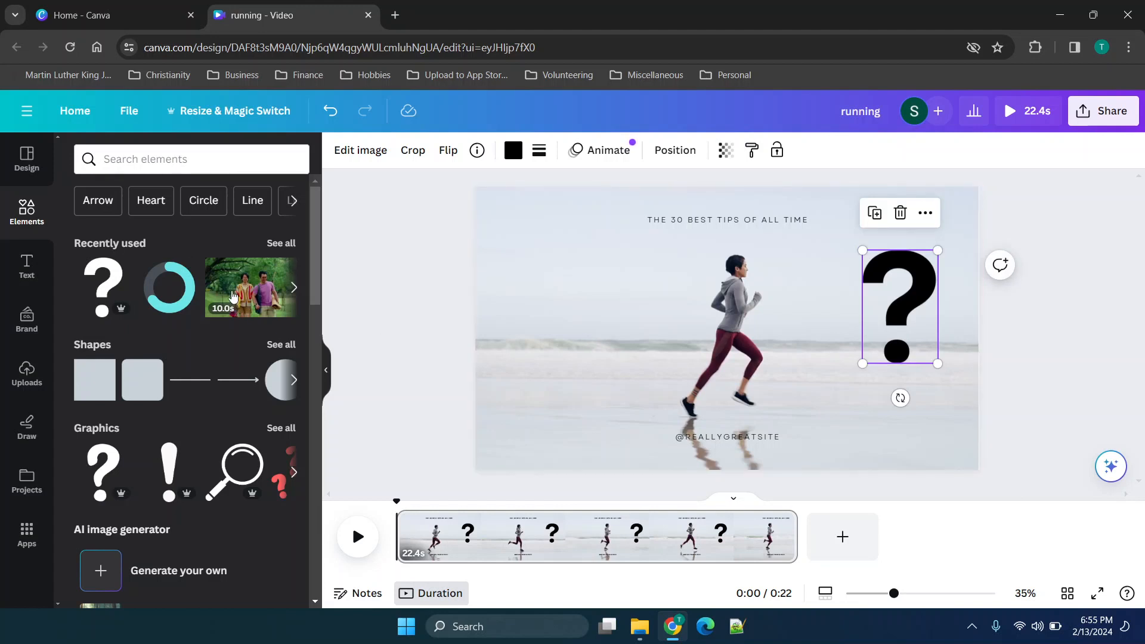
# Look through the remaining recently used elements and go back to the video templates.
pyautogui.hscroll(10, 232, 291)
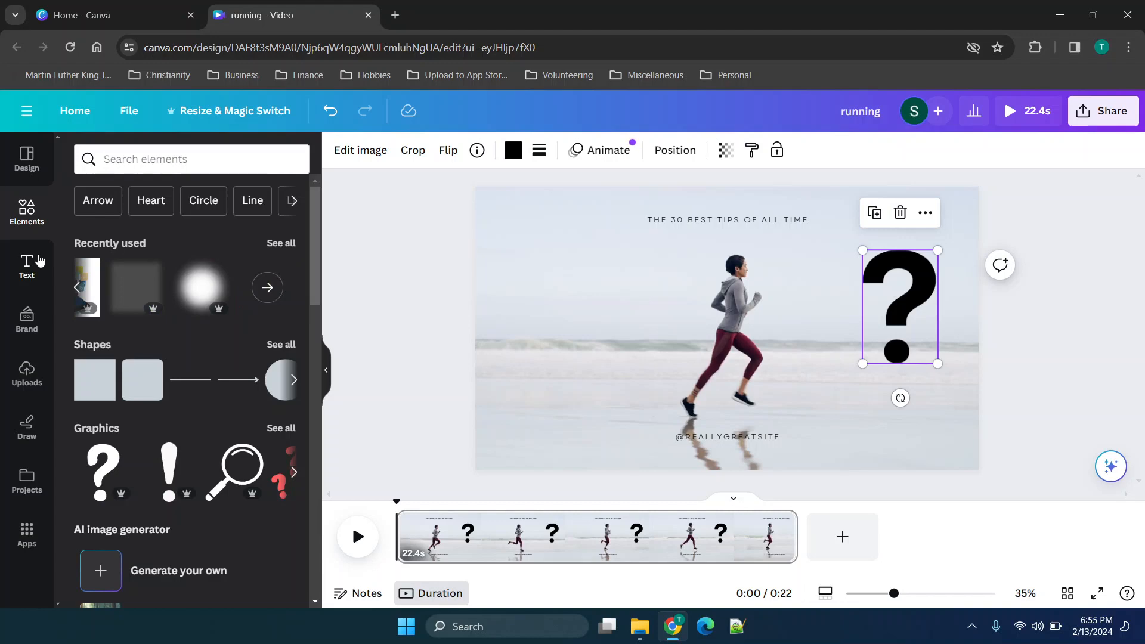
pyautogui.click(37, 172)
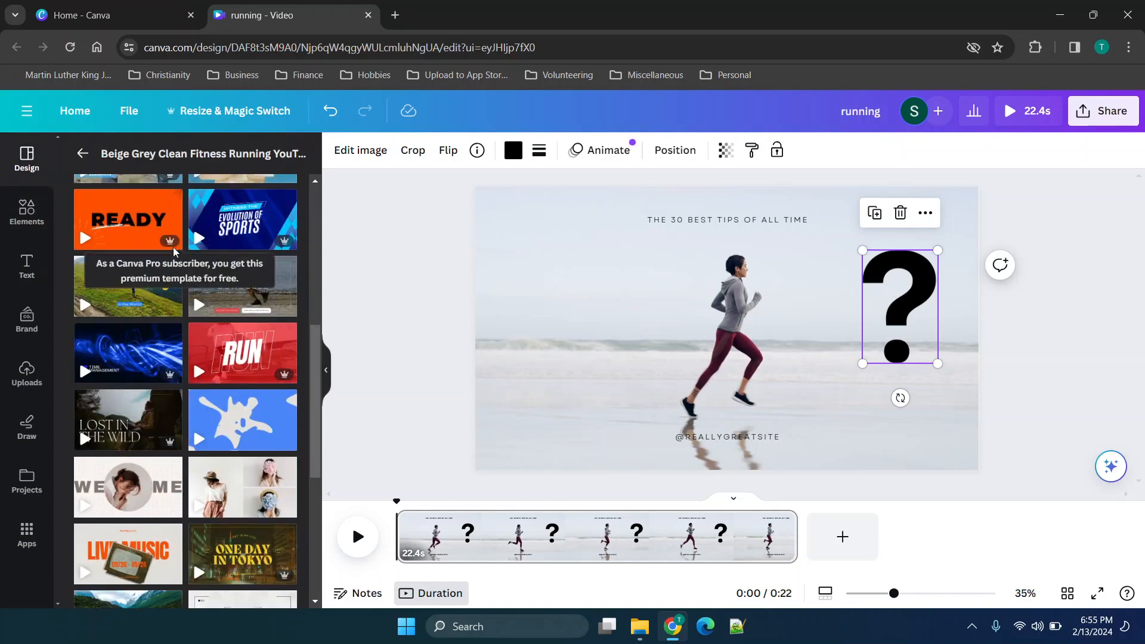
# Add the "LIVE MUSIC" television template as a second page of the video and play across the page change.
pyautogui.scroll(-3, 230, 497)
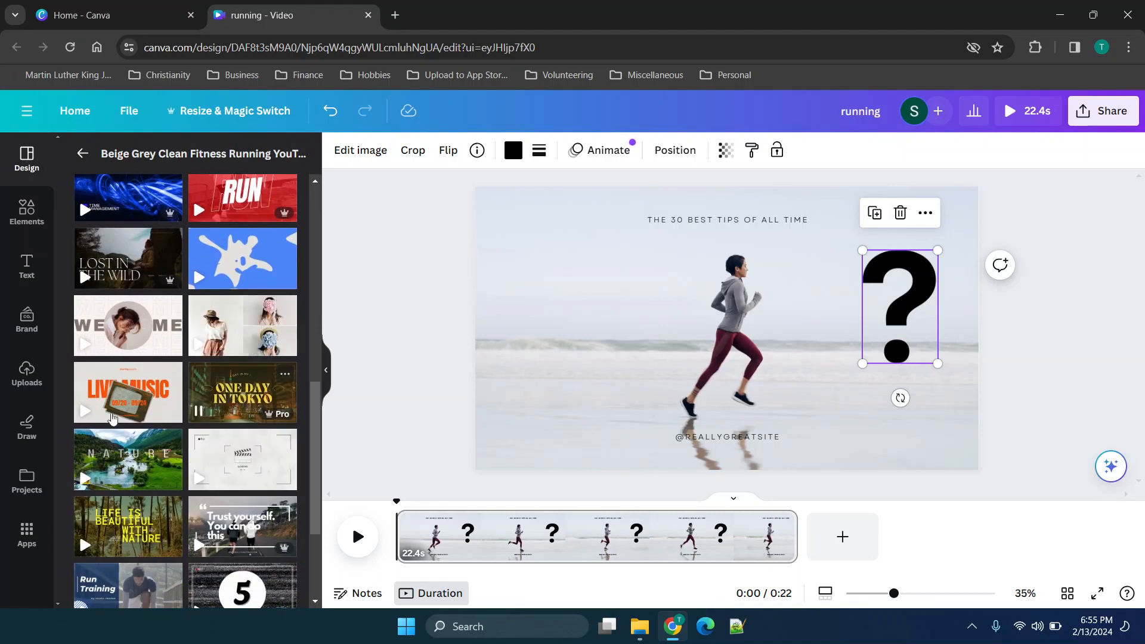
pyautogui.moveTo(114, 408); pyautogui.dragTo(822, 546)
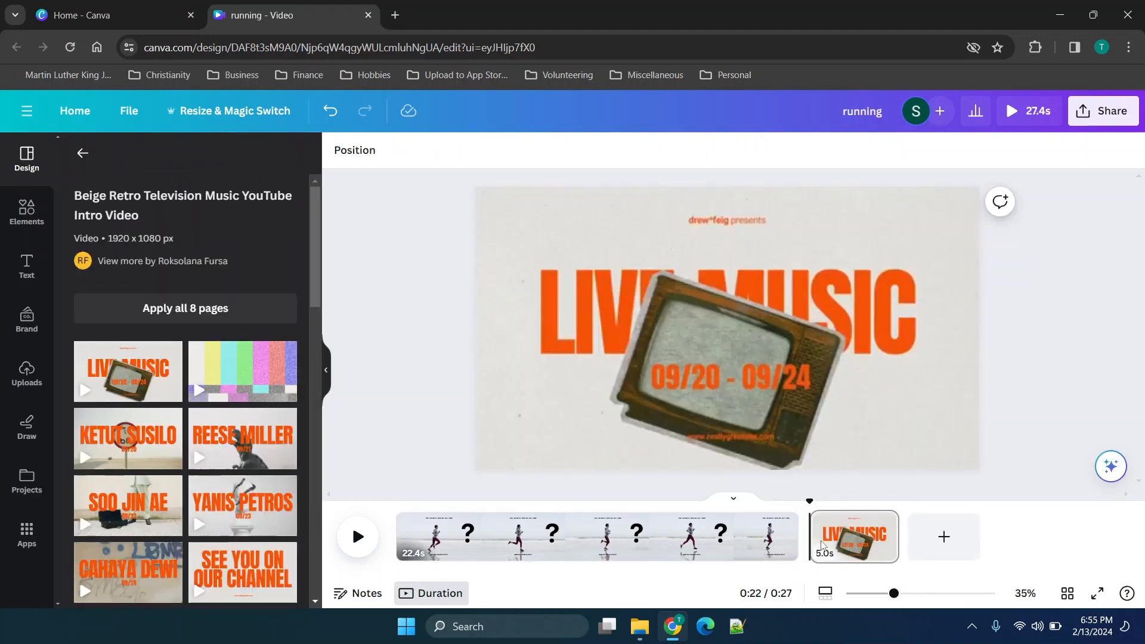
pyautogui.click(773, 504)
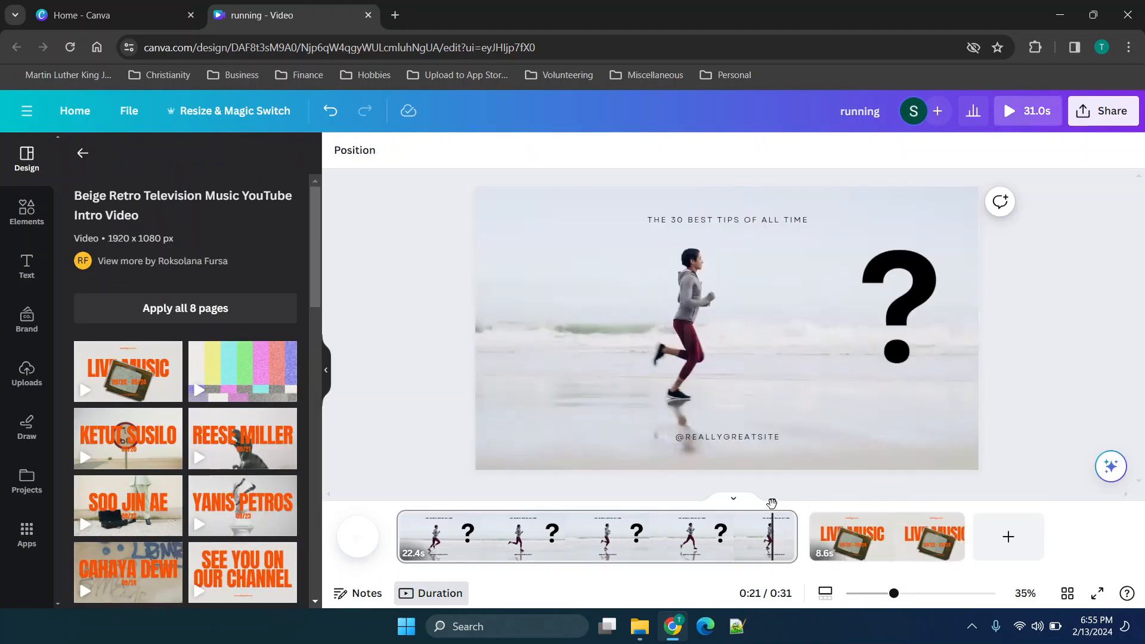
pyautogui.click(358, 537)
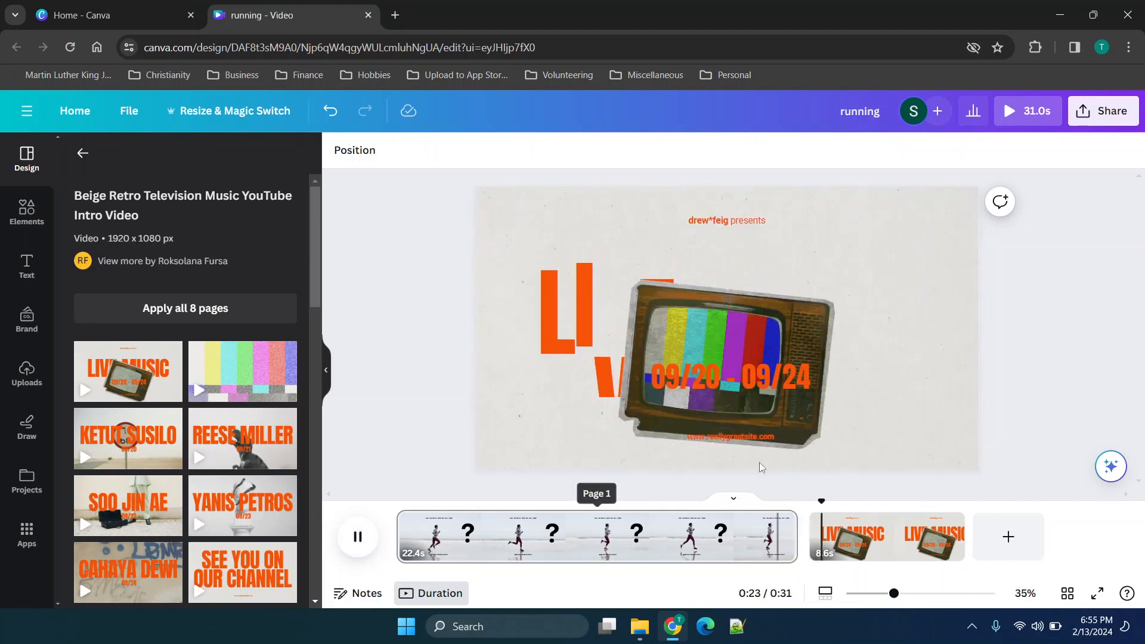
# Delete the "09/20 - 09/24" date text and the television graphic from the second page.
pyautogui.click(800, 387)
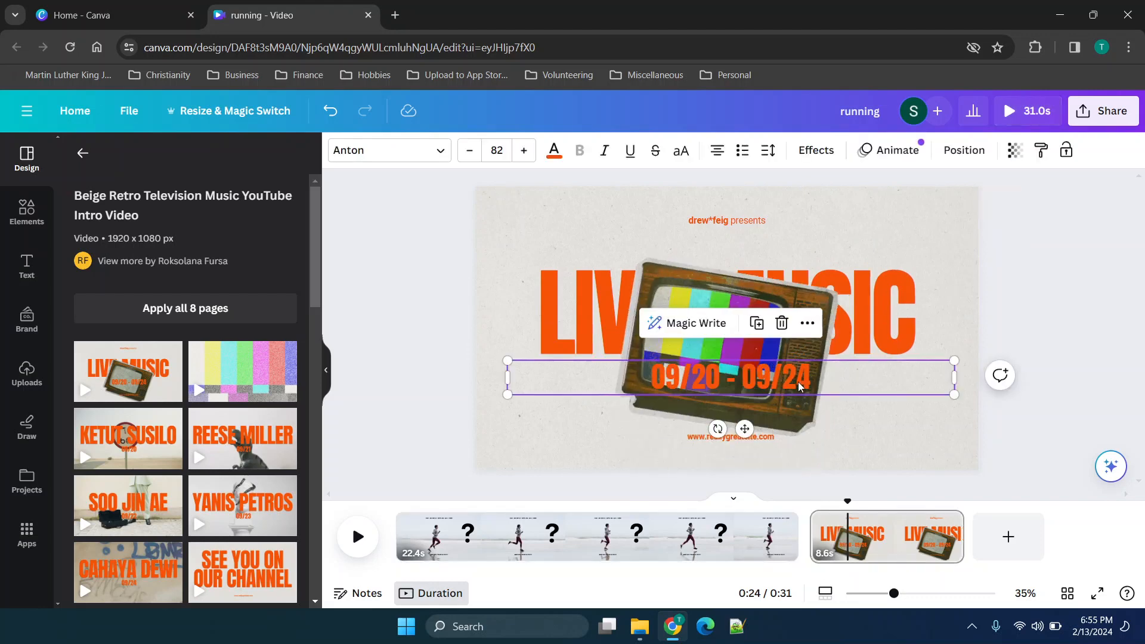
pyautogui.press('Delete')
pyautogui.moveTo(793, 352)
pyautogui.mouseDown()
pyautogui.moveTo(857, 355)
pyautogui.moveTo(679, 343)
pyautogui.moveTo(742, 339)
pyautogui.moveTo(844, 274)
pyautogui.moveTo(788, 339)
pyautogui.mouseUp()
pyautogui.press('Delete')
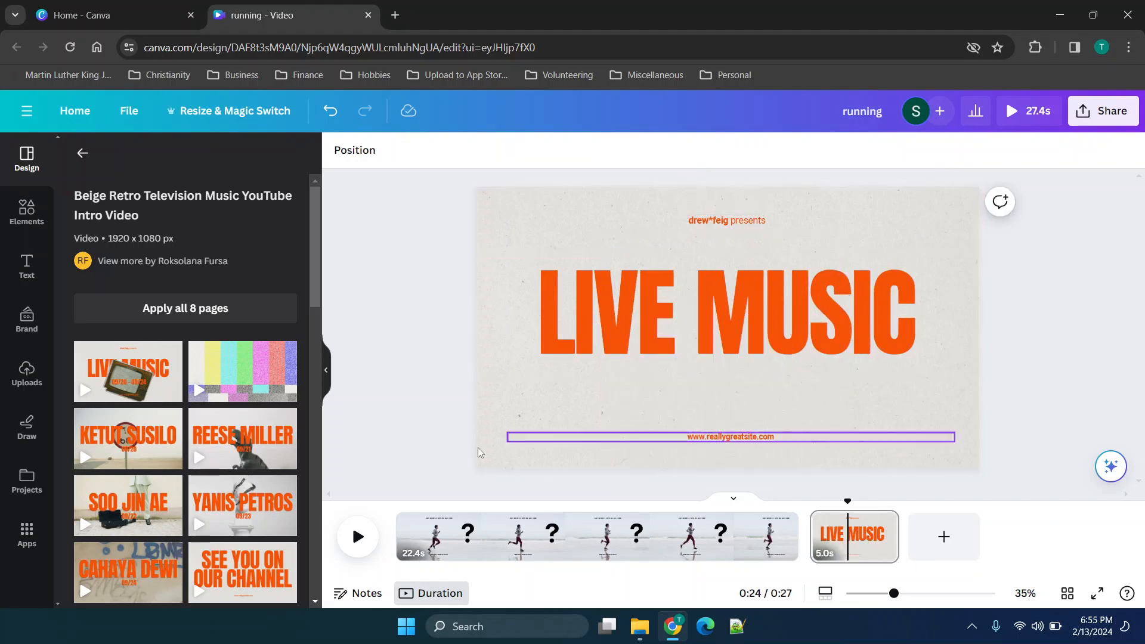
# Replace the second page's design with the "Black Yellow Glitch YouTube Outro Video" template.
pyautogui.scroll(-8, 197, 439)
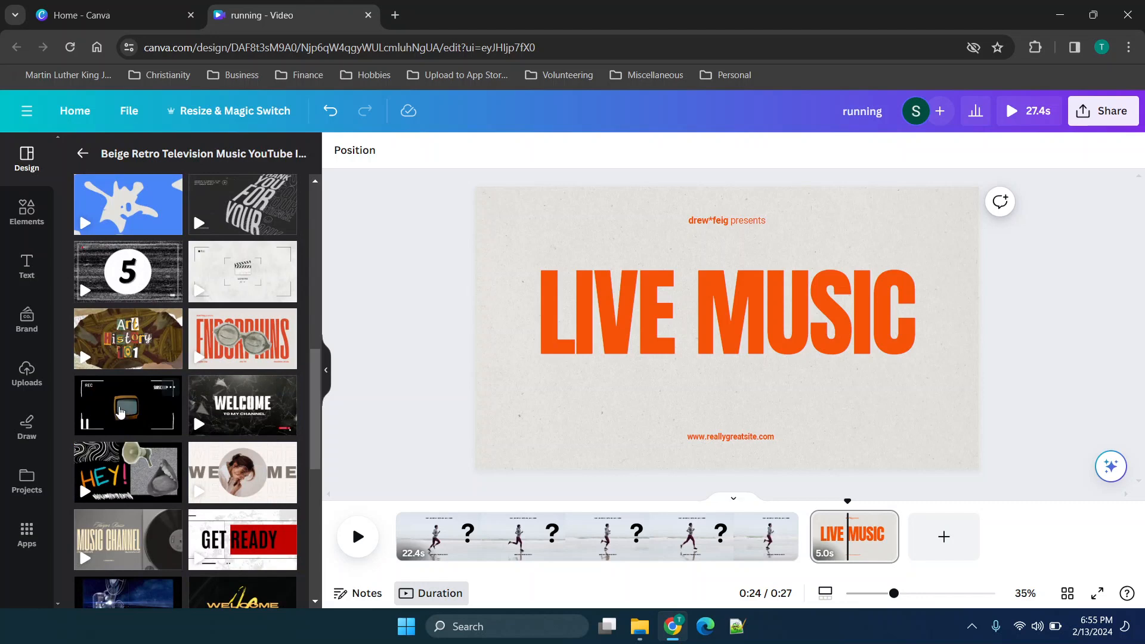
pyautogui.click(119, 406)
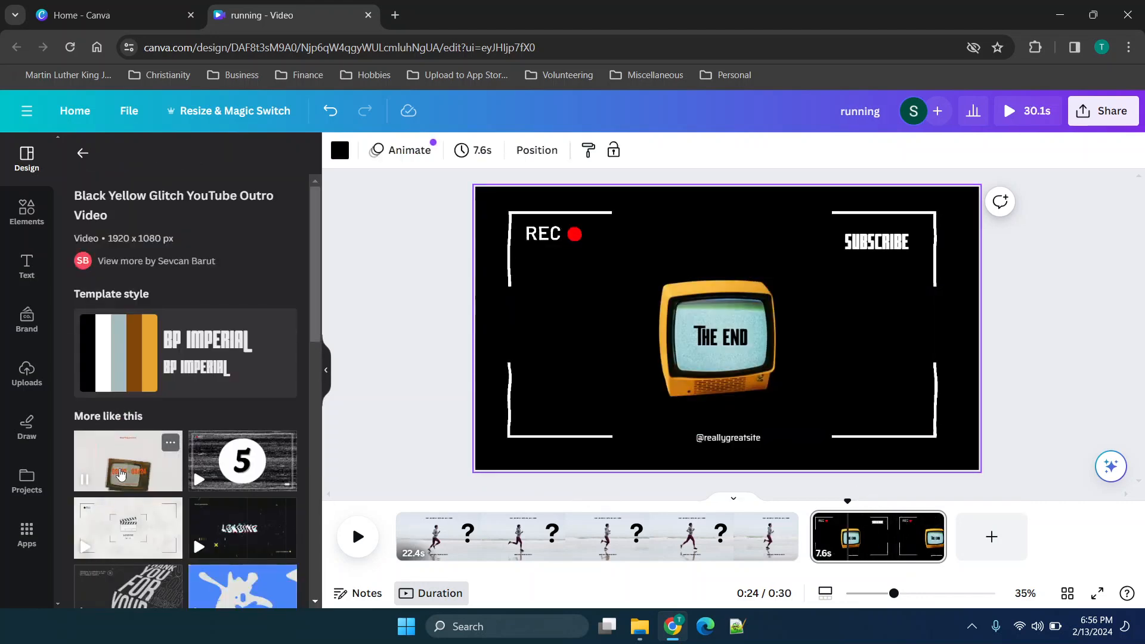
pyautogui.scroll(-2, 231, 429)
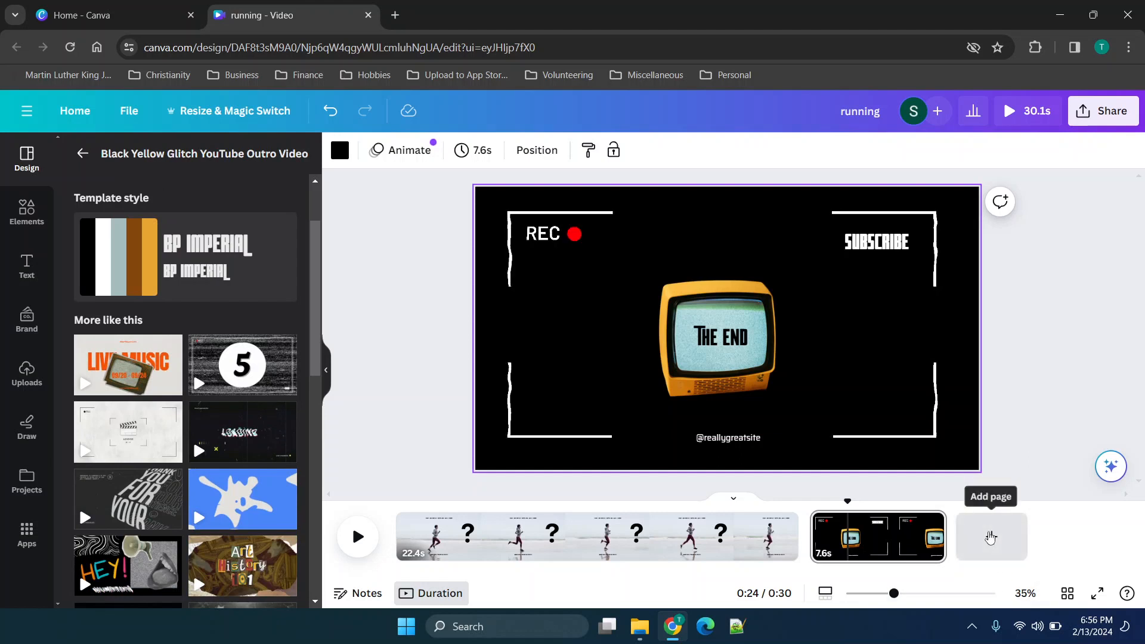
# Add a third page and apply the first page of the "Blue and Beige Illustrative Music YouTube Intro" template to it.
pyautogui.click(991, 539)
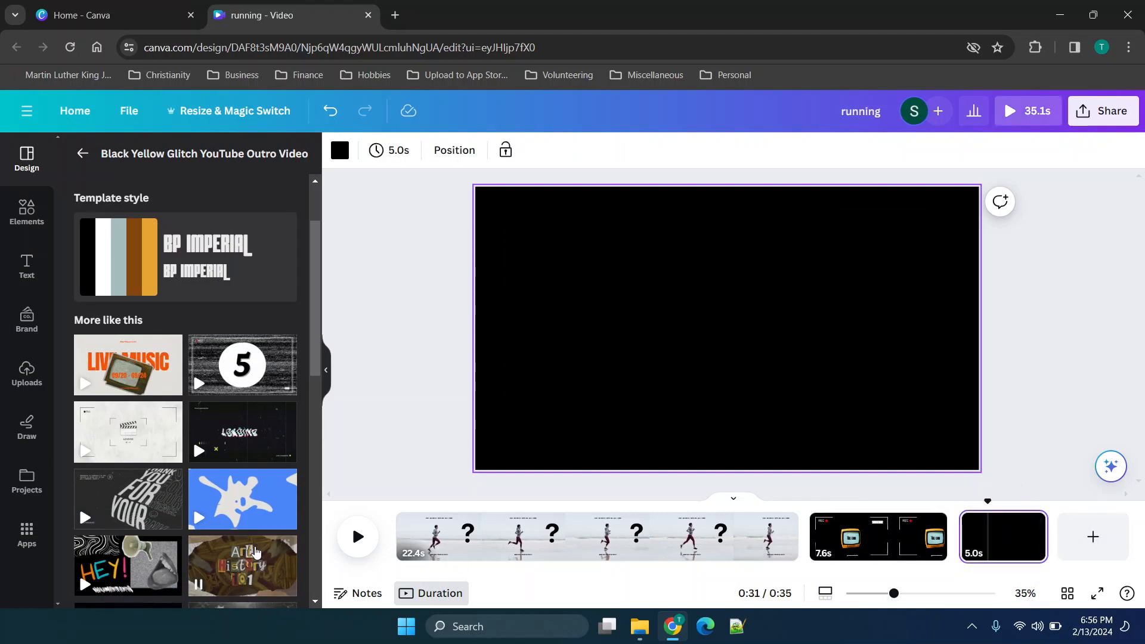
pyautogui.click(257, 507)
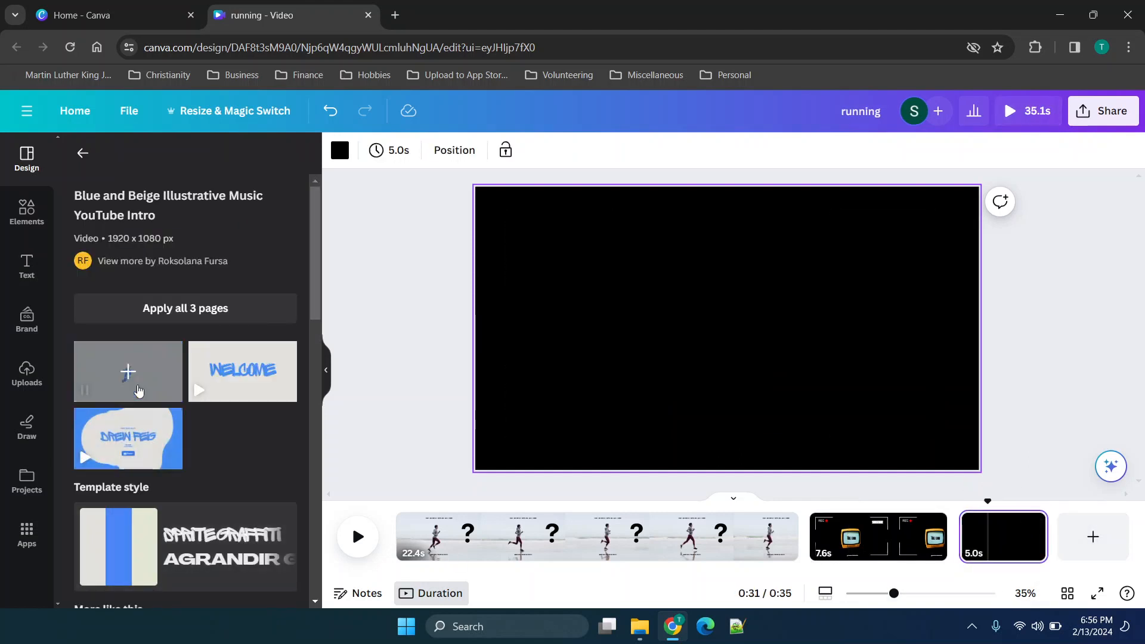
pyautogui.click(127, 371)
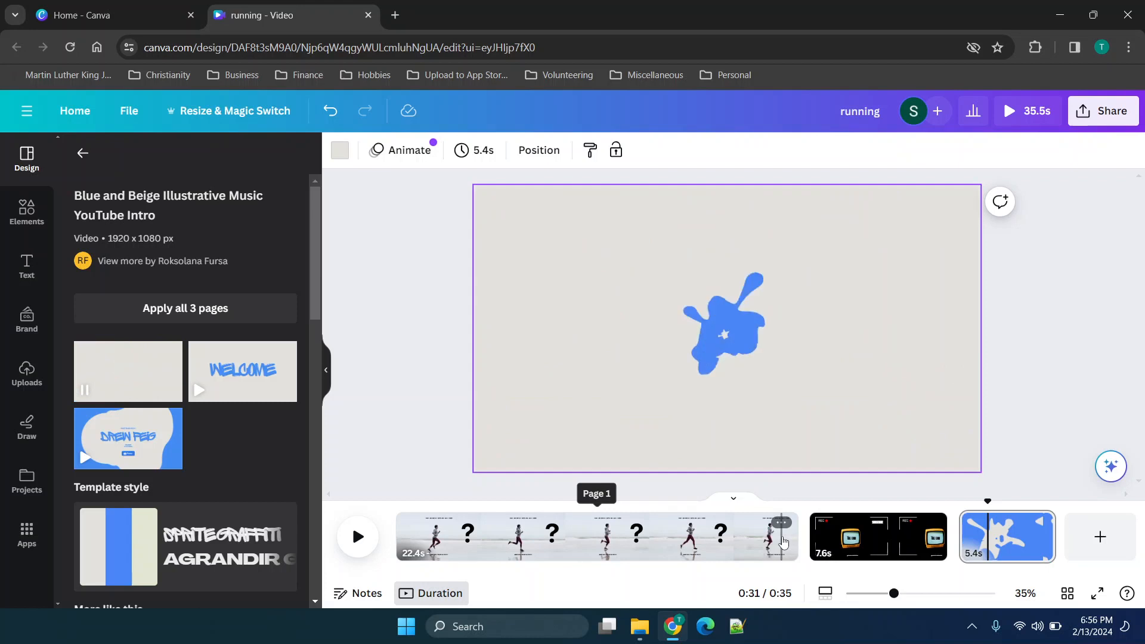
# Trim the first page with the runner to about 7.1 seconds in the timeline.
pyautogui.moveTo(796, 537); pyautogui.dragTo(1071, 538)
pyautogui.moveTo(922, 526); pyautogui.dragTo(522, 533)
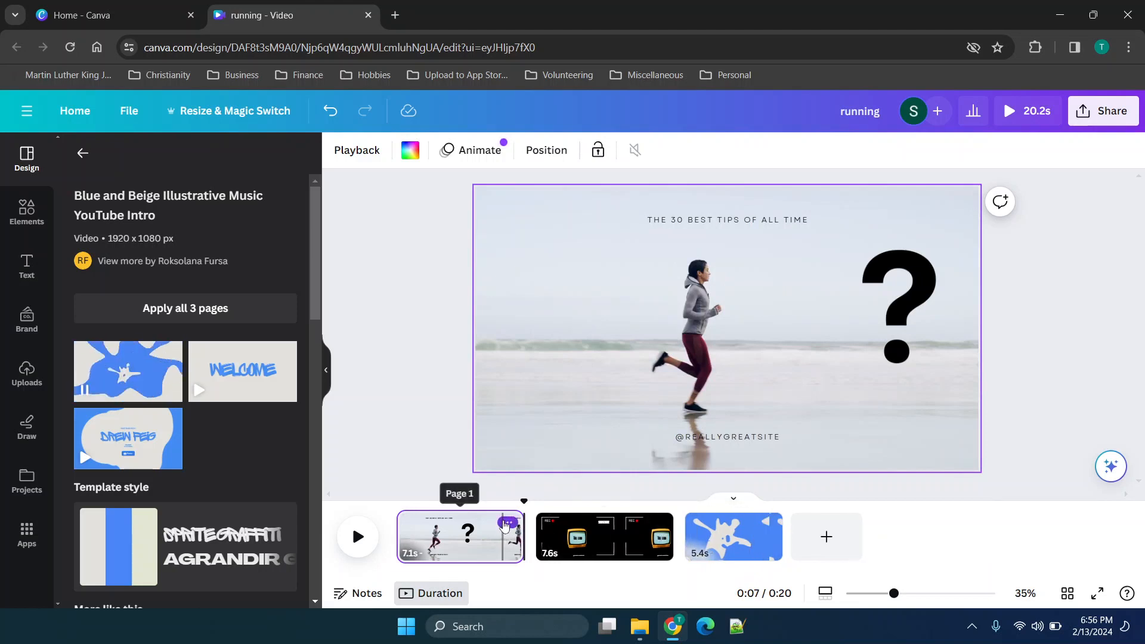
# Add a Color Wipe transition after the first page, play the video to preview it, and look over the other transition options.
pyautogui.click(508, 524)
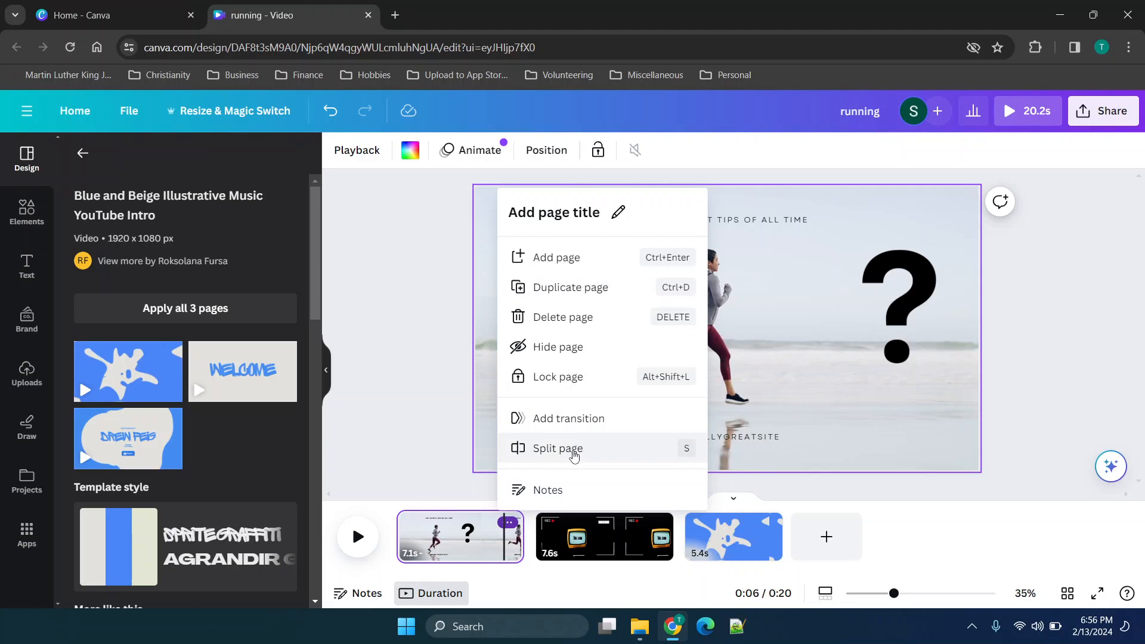
pyautogui.click(588, 421)
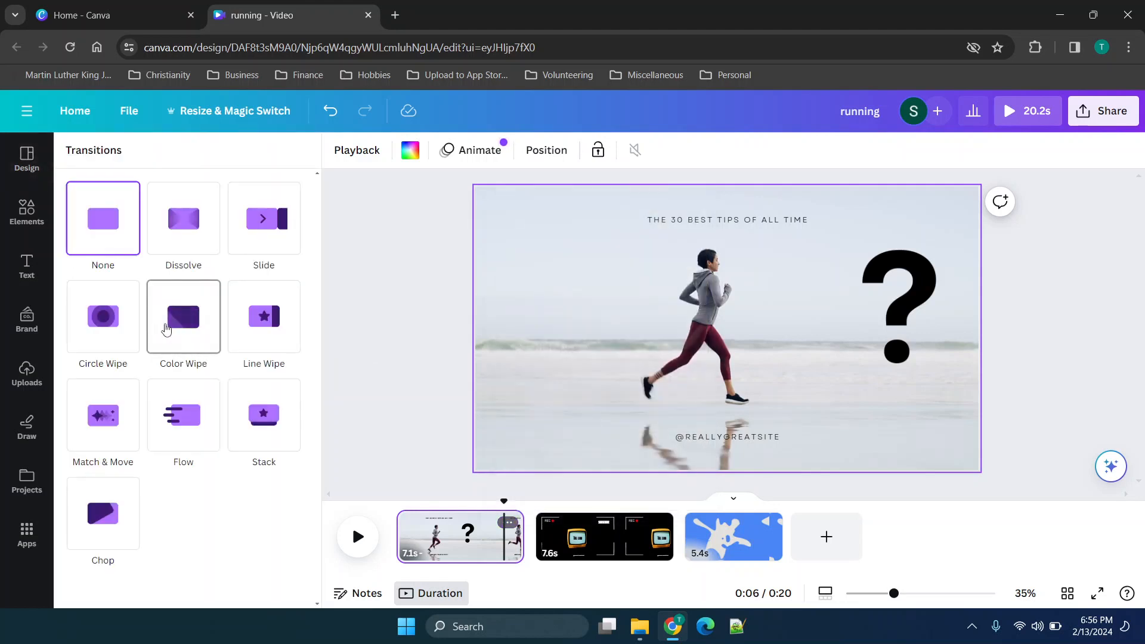
pyautogui.click(166, 330)
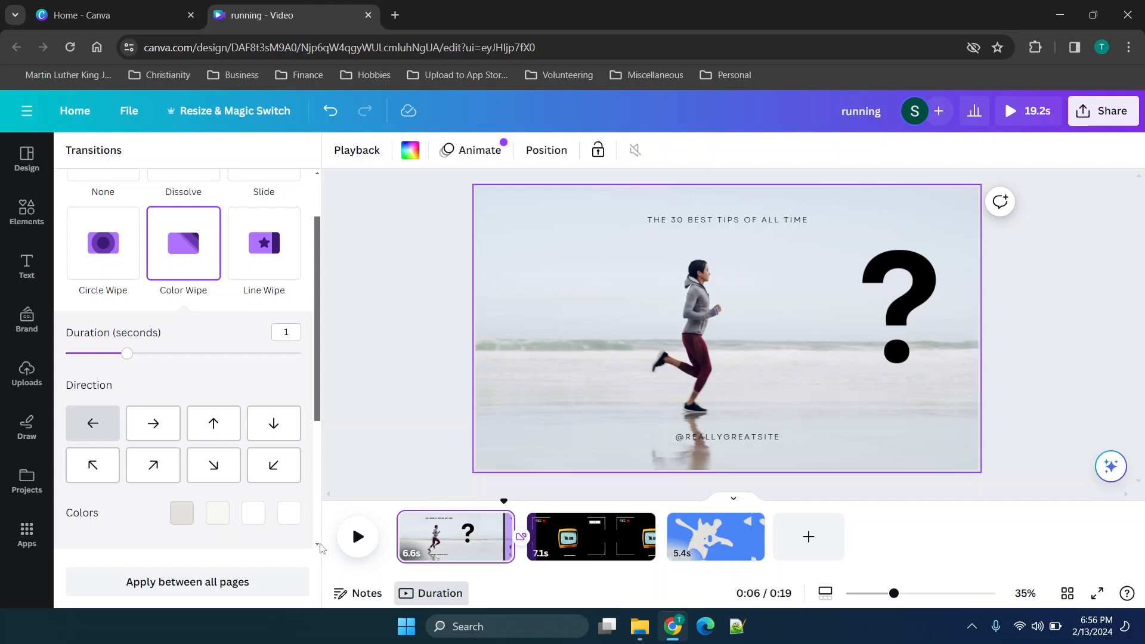
pyautogui.click(379, 537)
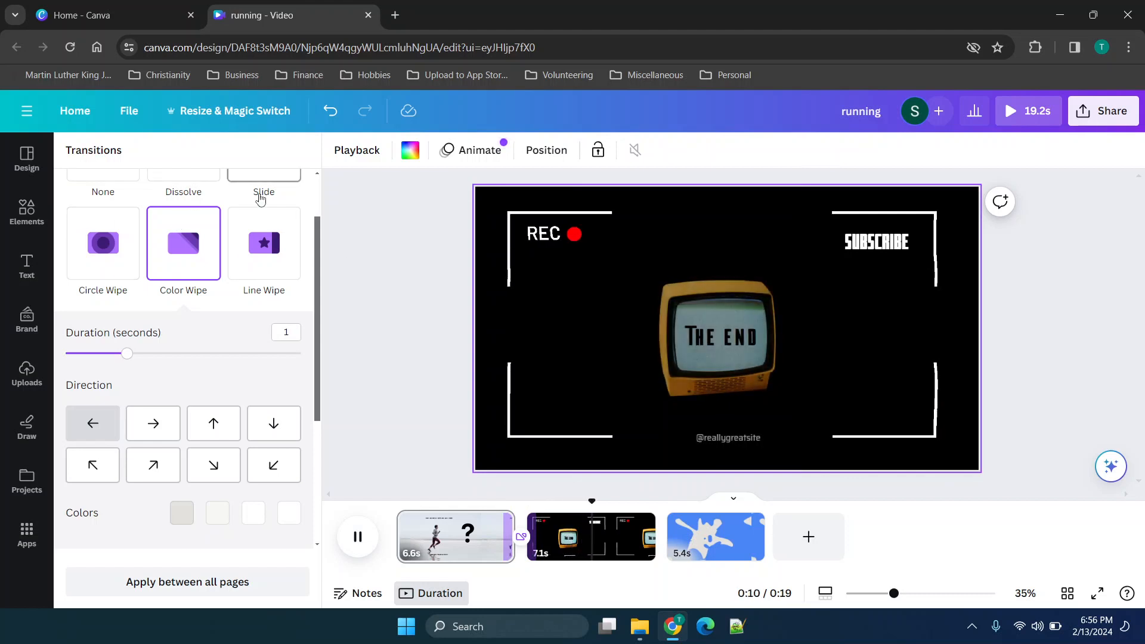
pyautogui.scroll(1, 177, 331)
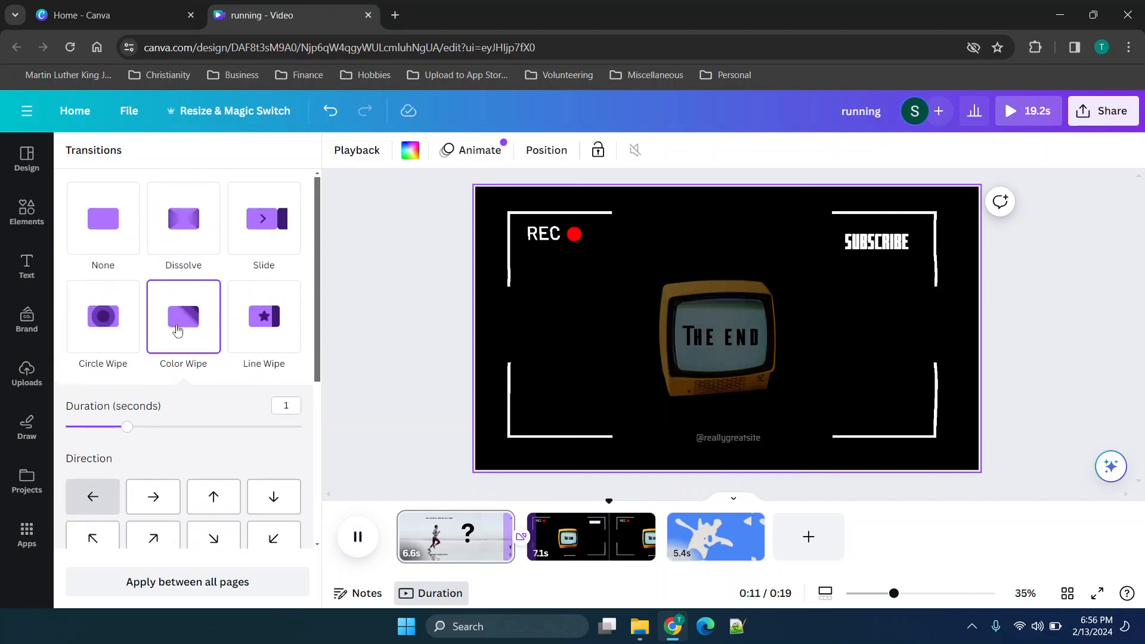
pyautogui.scroll(-4, 177, 331)
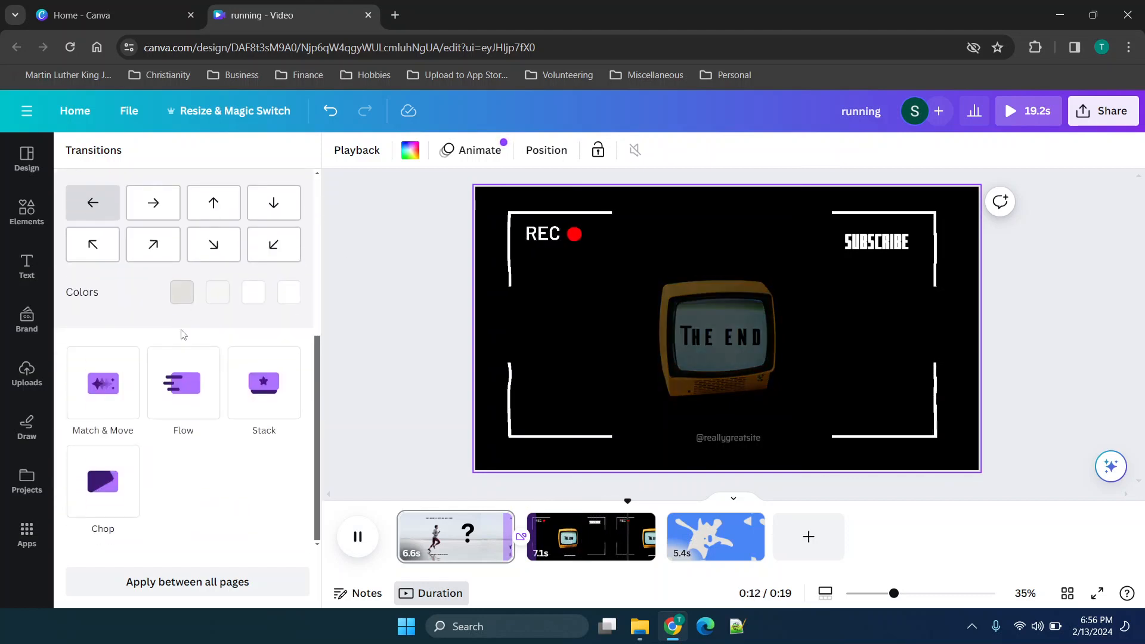
# Set the first page's background to the near-black photo color, and go to the second page.
pyautogui.click(409, 156)
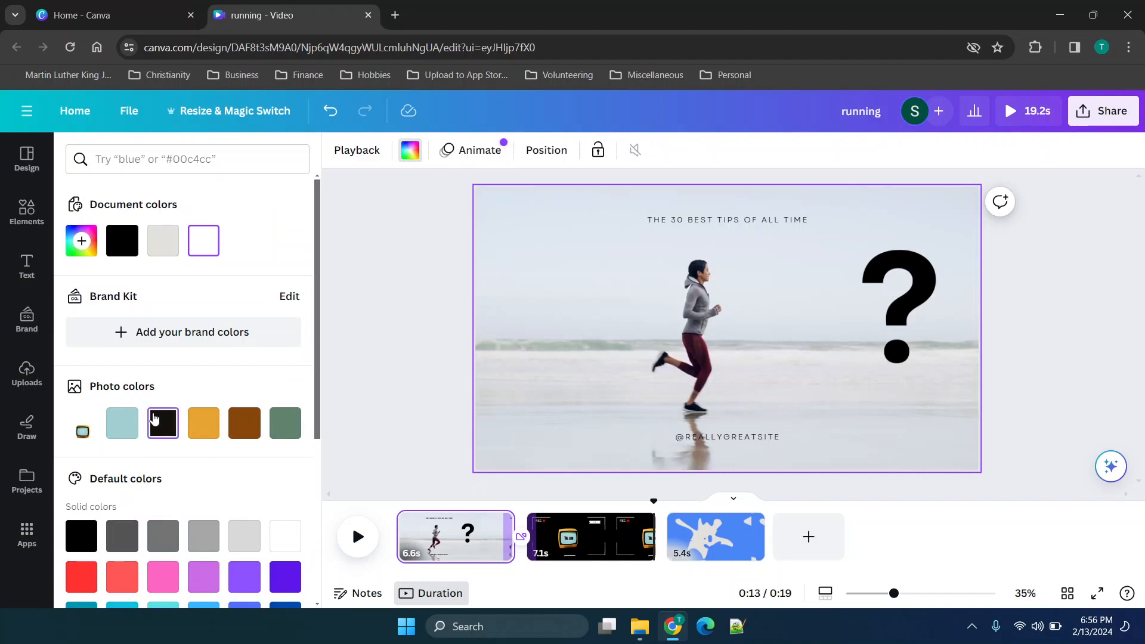
pyautogui.click(154, 419)
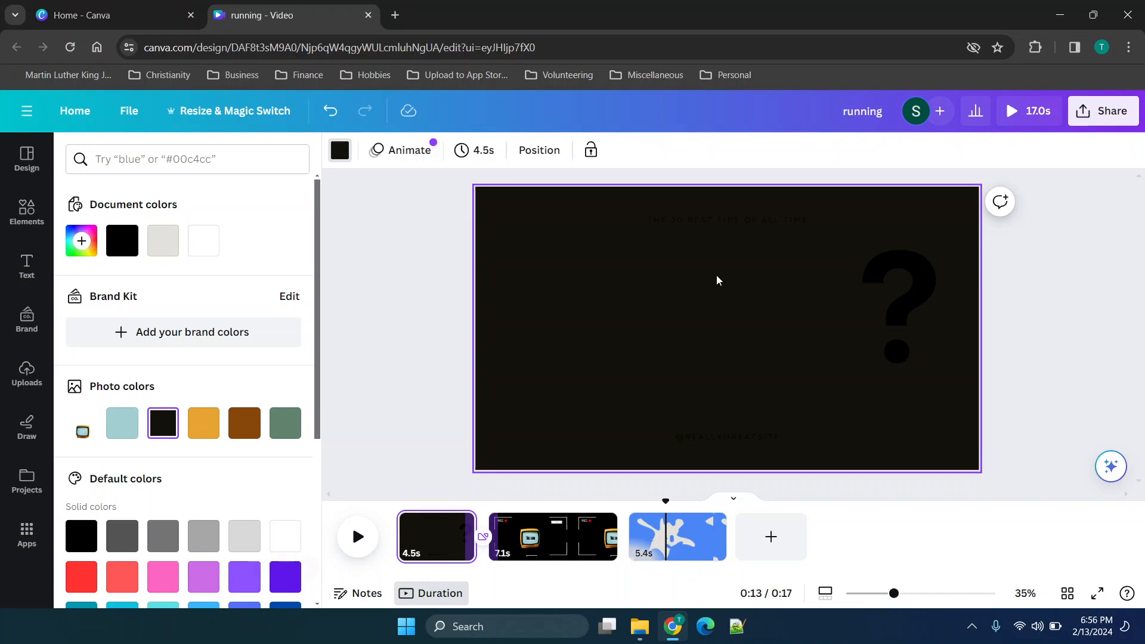
pyautogui.scroll(-1, 718, 281)
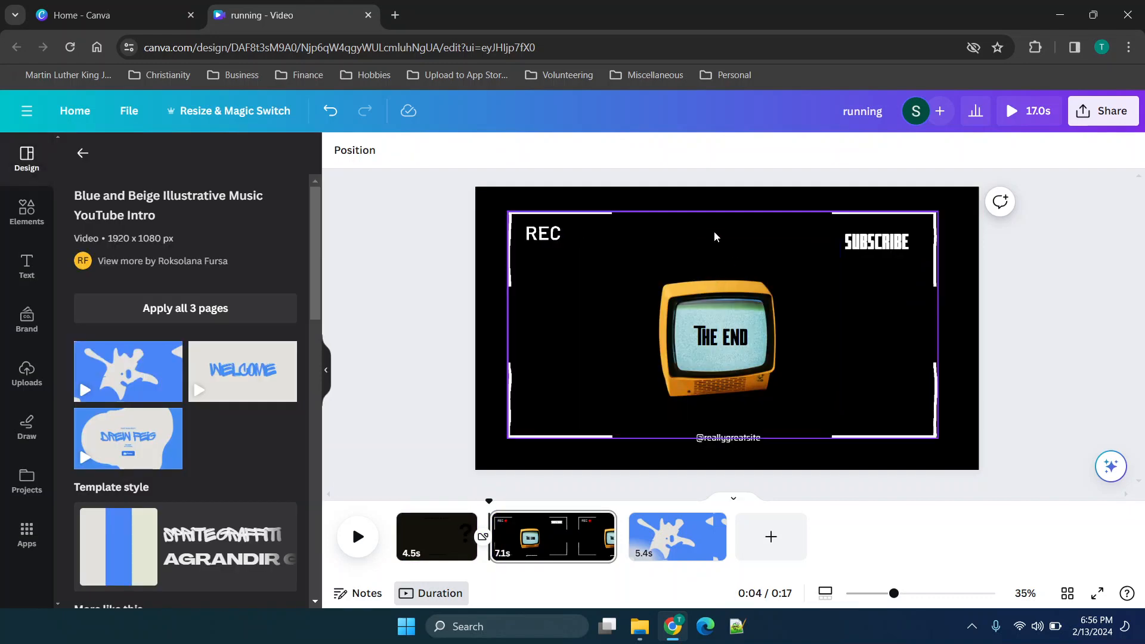
# Play the whole video in the preview player and skip ahead to the television page.
pyautogui.click(1096, 113)
pyautogui.click(1042, 113)
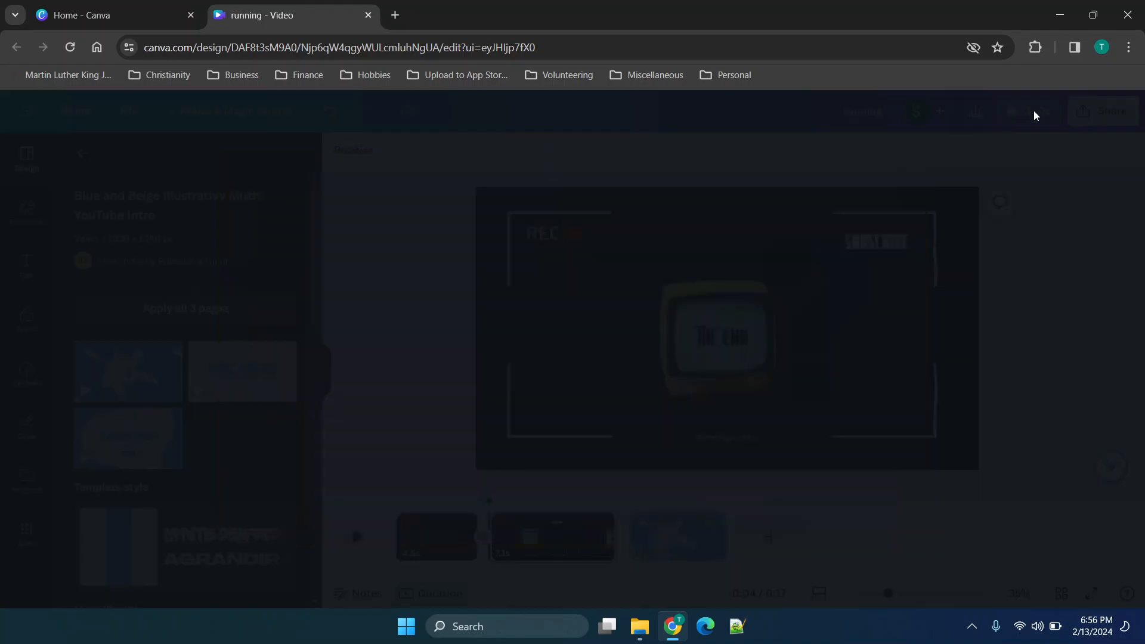
pyautogui.click(1033, 110)
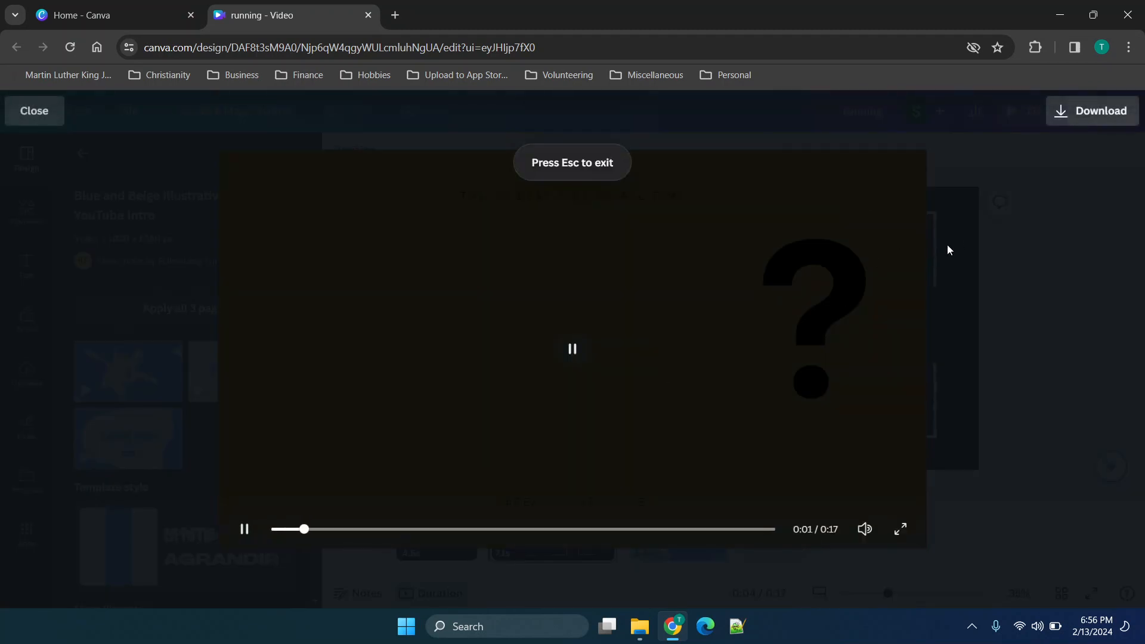
pyautogui.click(513, 527)
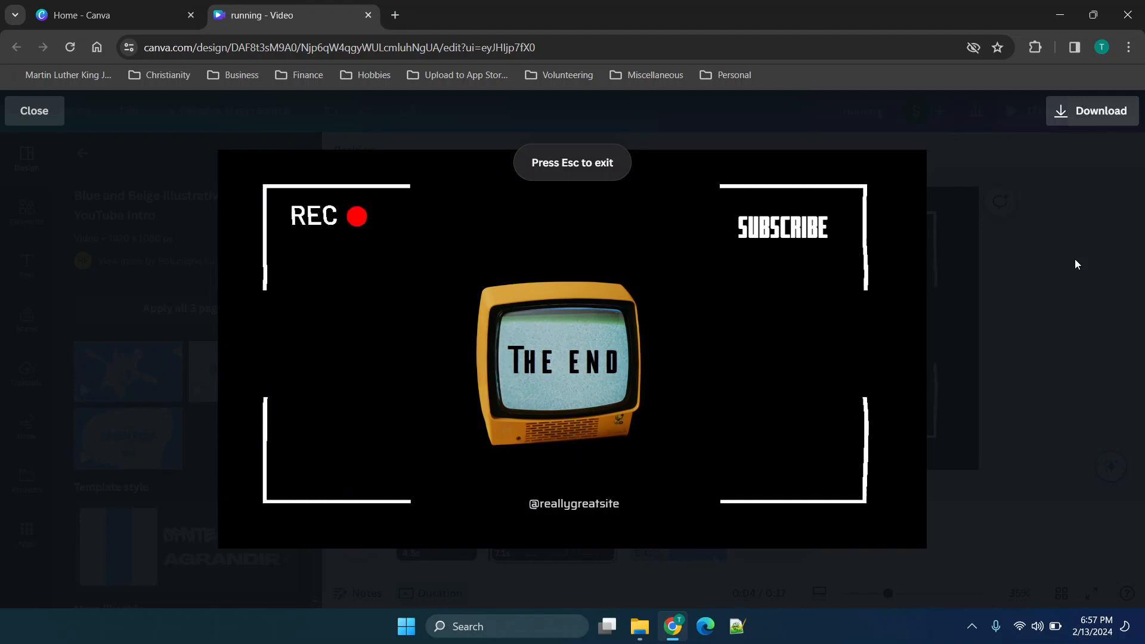
# View the video's download options, close the preview, and look through the sharing options.
pyautogui.click(1069, 112)
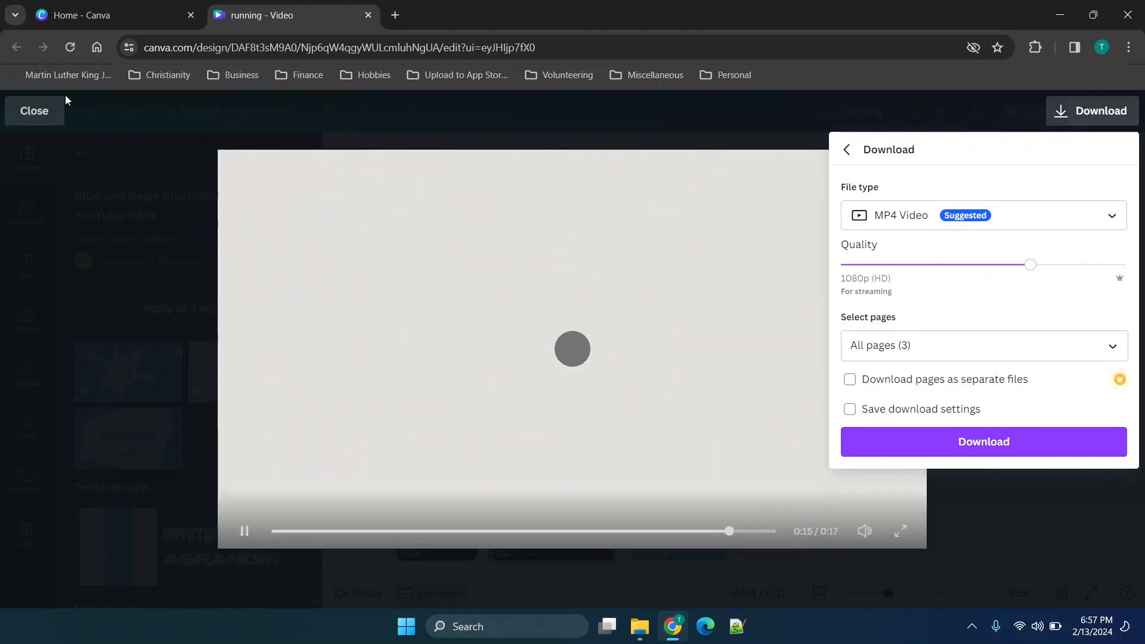
pyautogui.click(34, 112)
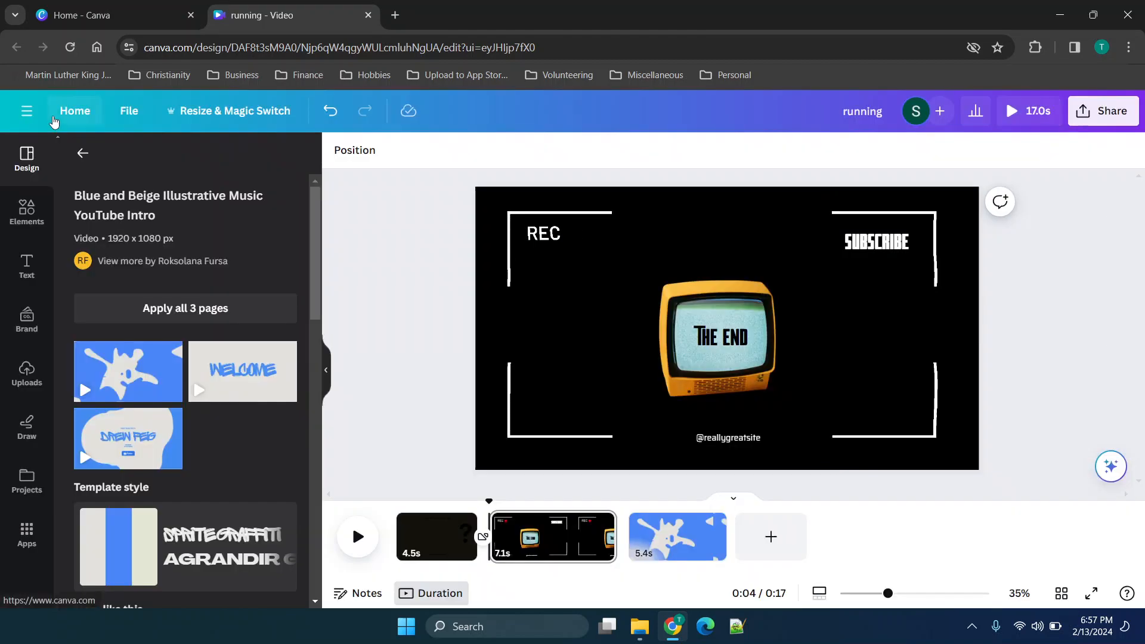
pyautogui.click(1102, 125)
pyautogui.scroll(-2, 995, 291)
pyautogui.scroll(2, 995, 292)
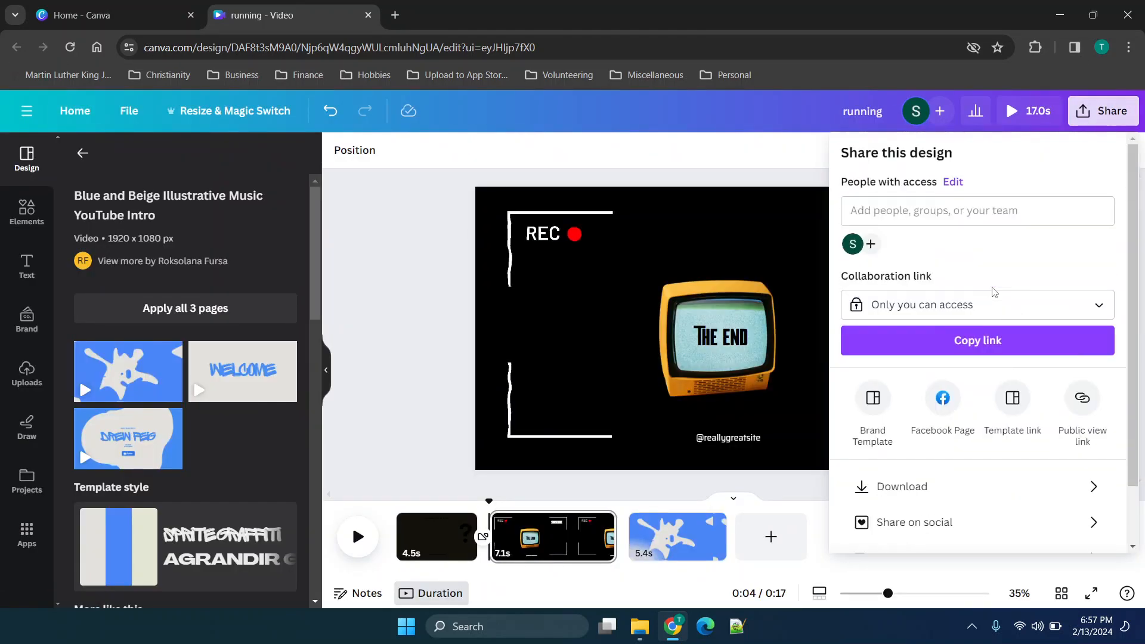
# Return to the home page and create a blank YouTube Thumbnail design from the suggested design types.
pyautogui.click(75, 111)
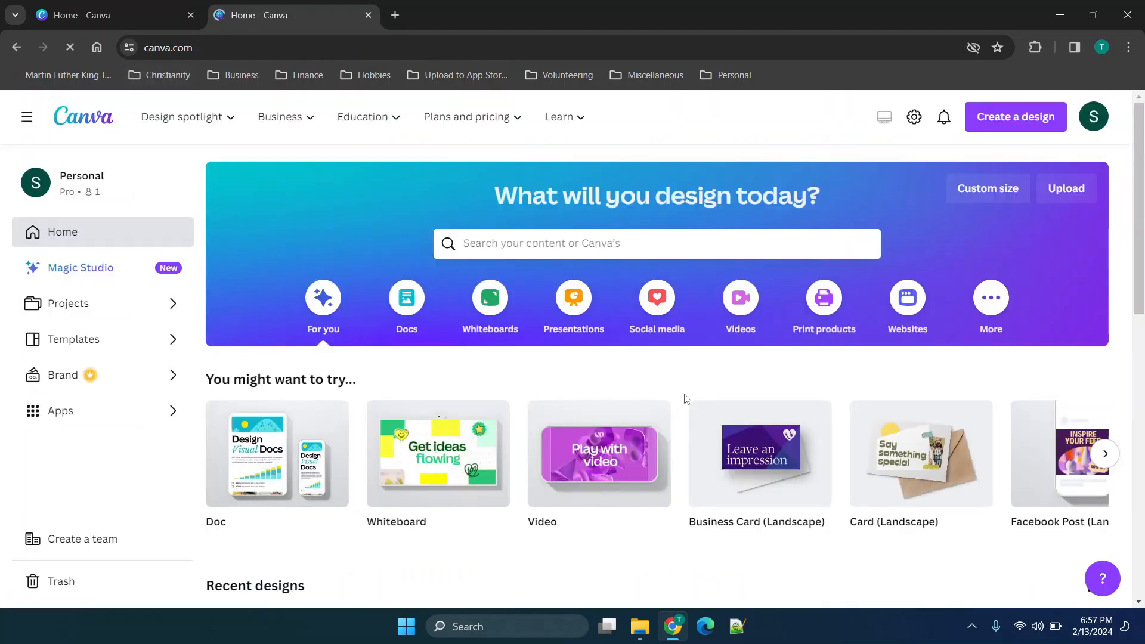
pyautogui.hscroll(1, 809, 444)
pyautogui.hscroll(1, 809, 444)
pyautogui.hscroll(1, 810, 444)
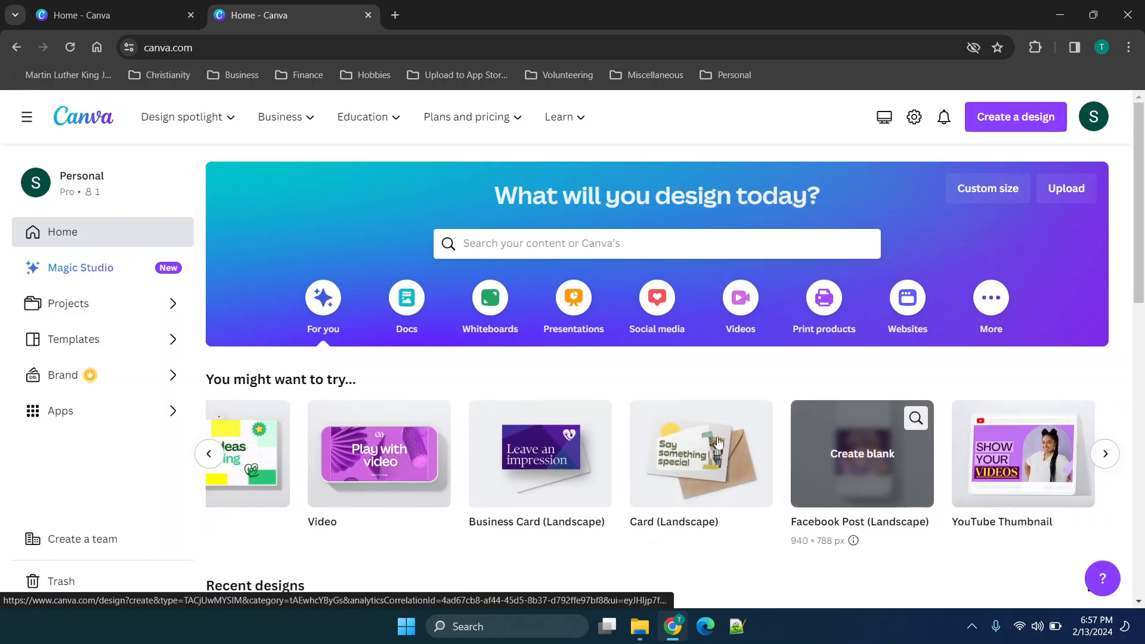
pyautogui.hscroll(1, 676, 453)
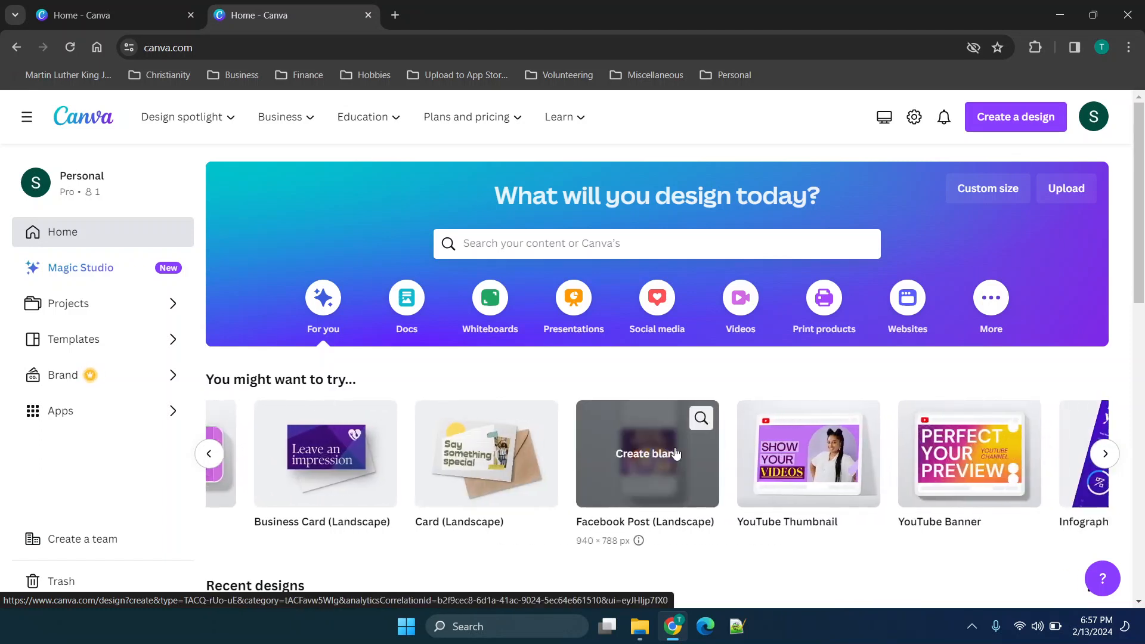
pyautogui.hscroll(1, 676, 454)
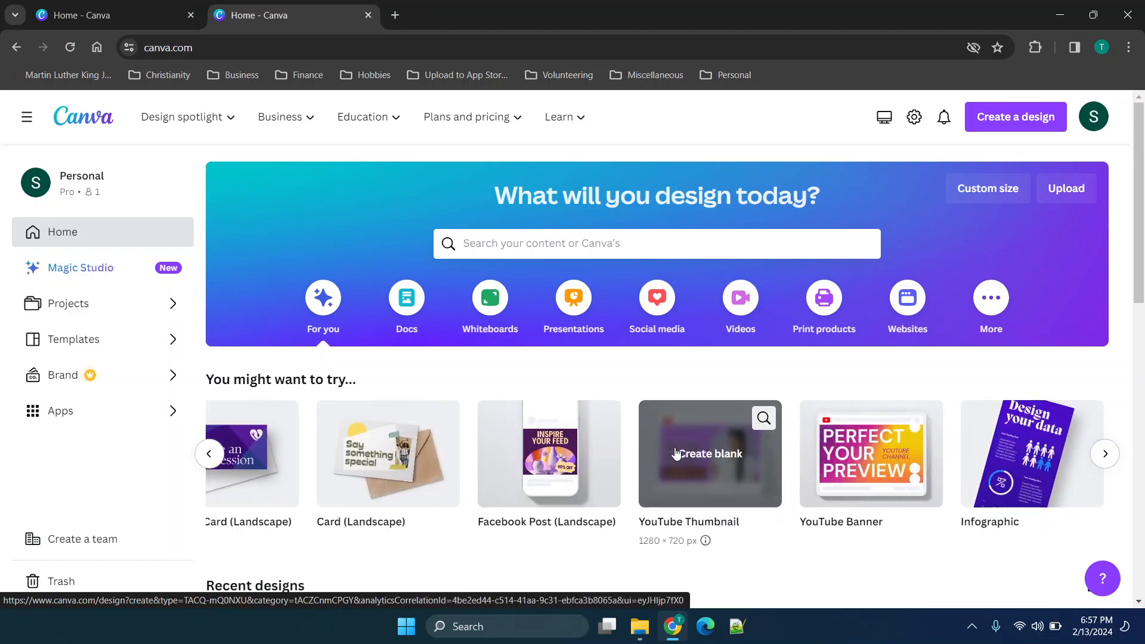
pyautogui.click(715, 444)
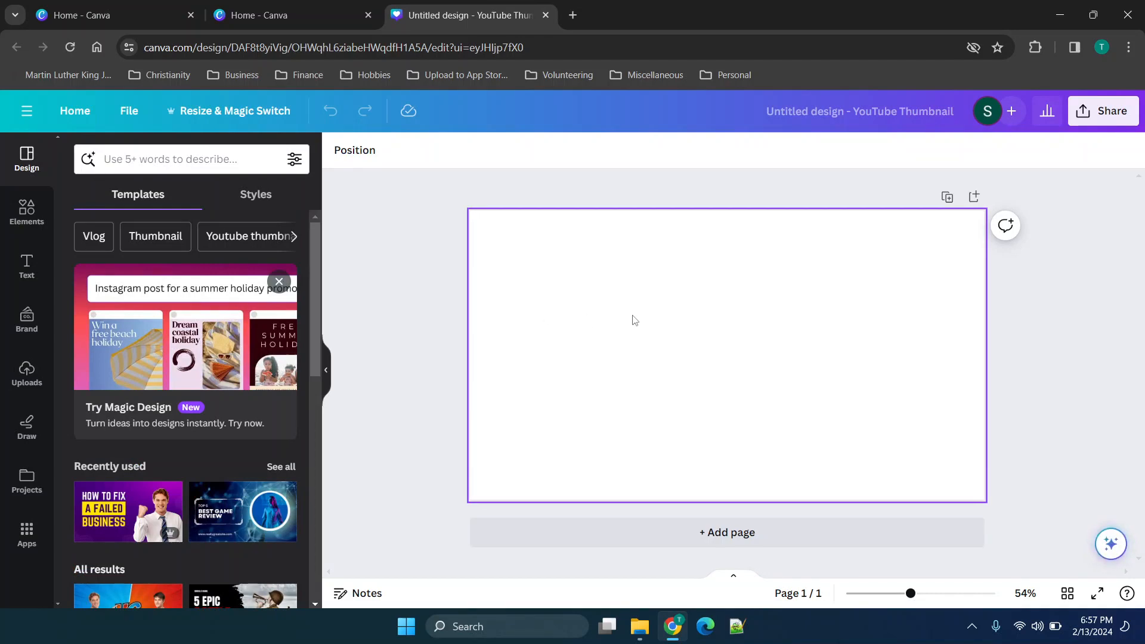
# Browse the YouTube thumbnail templates and return to the home page.
pyautogui.scroll(-5, 212, 382)
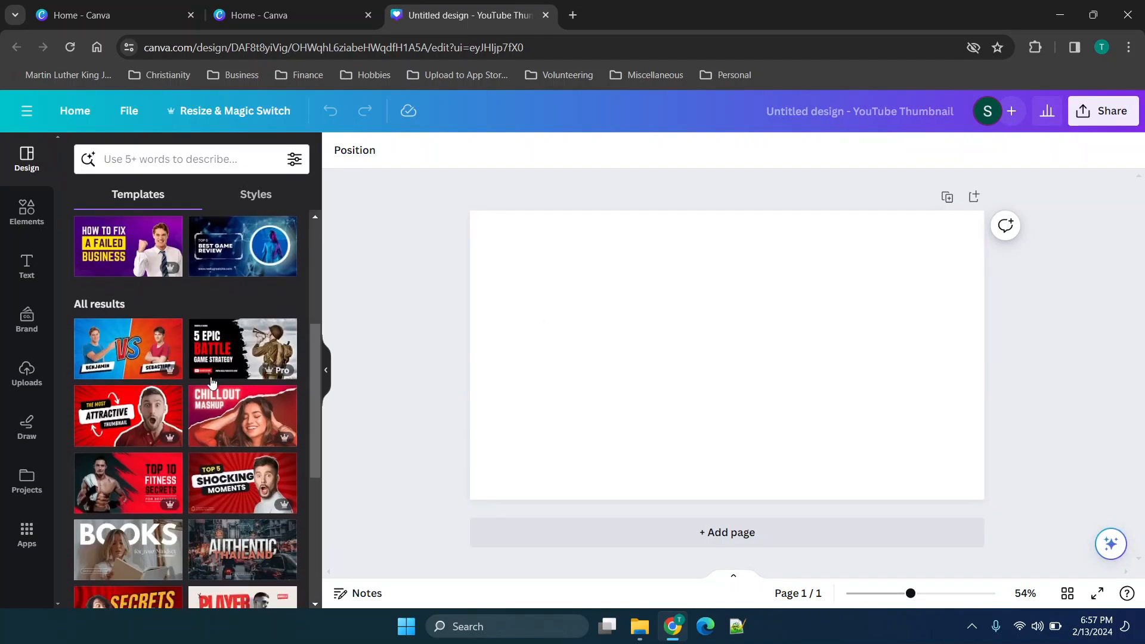
pyautogui.scroll(-2, 212, 381)
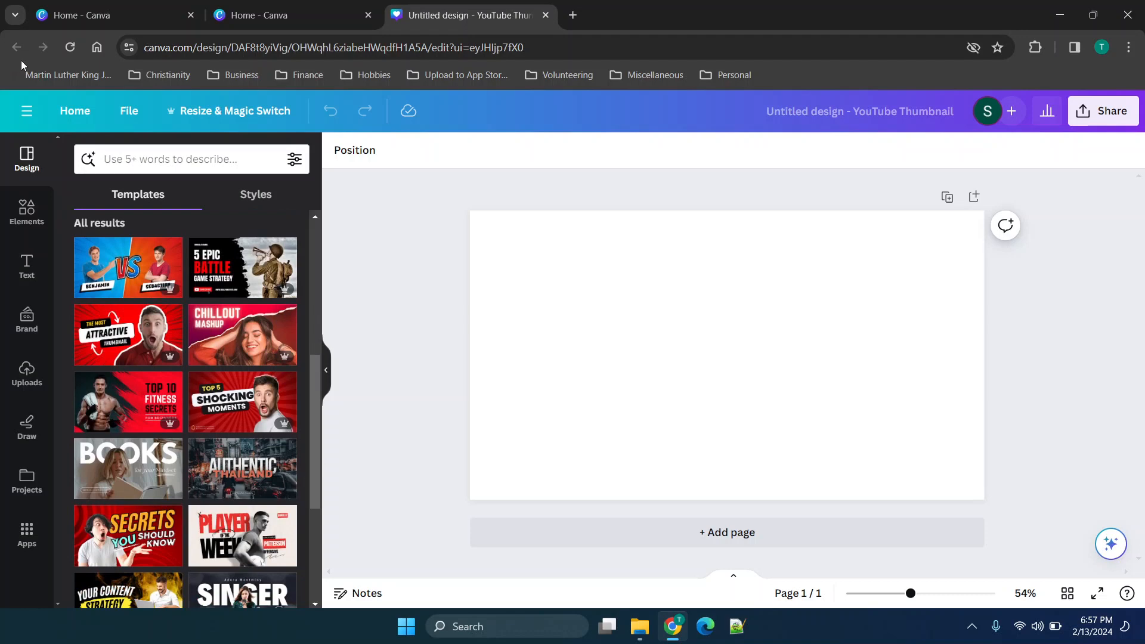
pyautogui.click(275, 15)
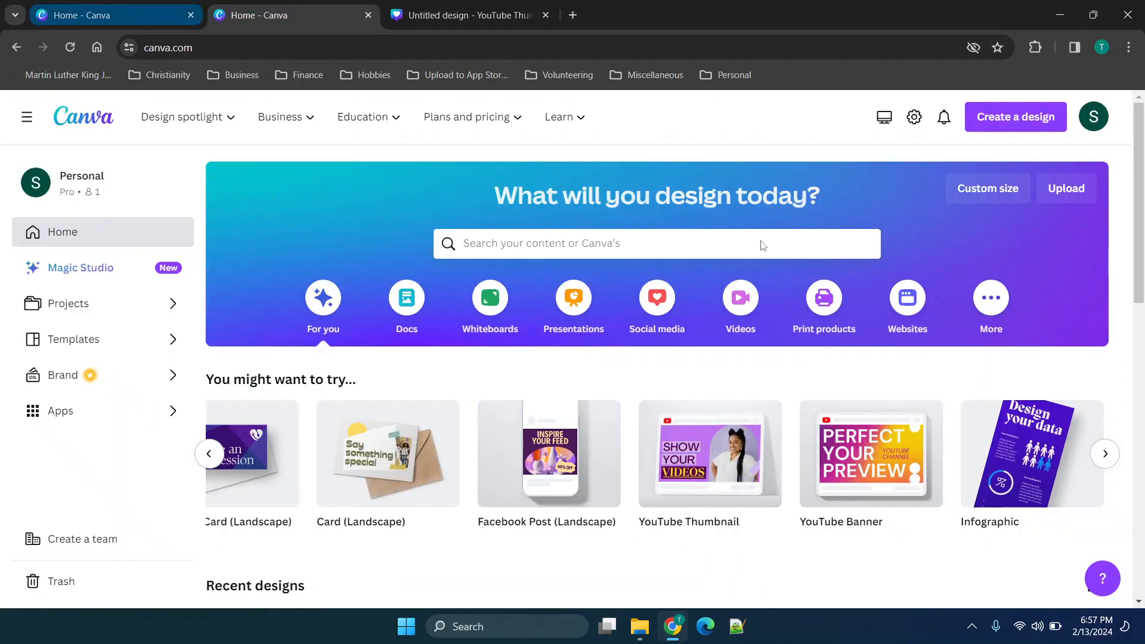
# Create a blank YouTube Banner design and apply the red Top 5 Shocking Moments template to the YouTube thumbnail design.
pyautogui.moveTo(837, 479)
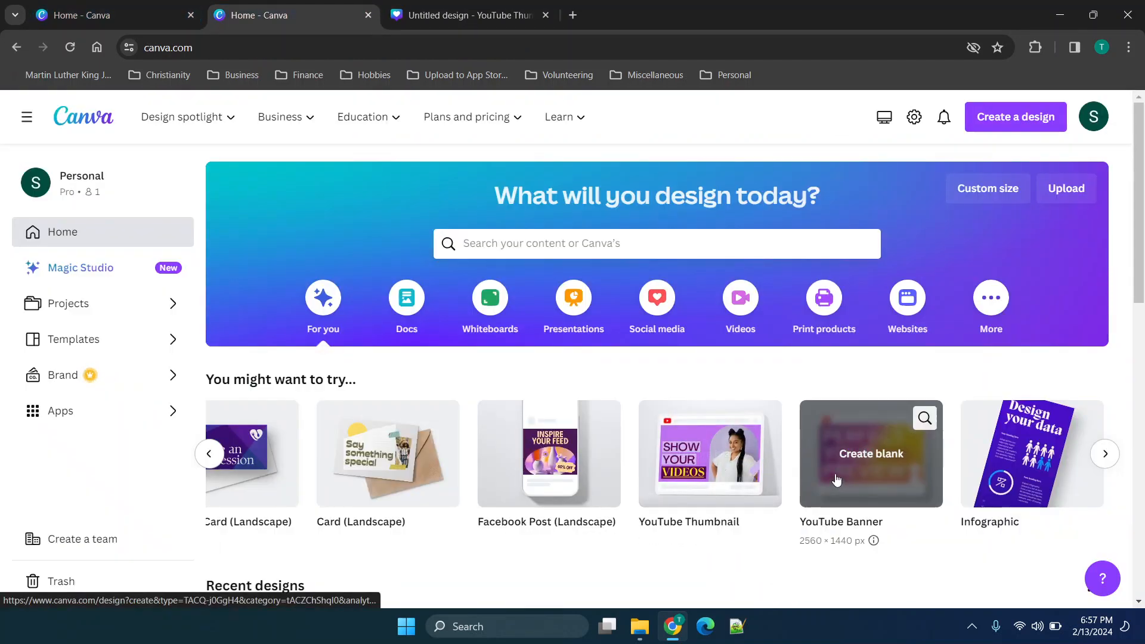
pyautogui.click(837, 479)
pyautogui.click(649, 7)
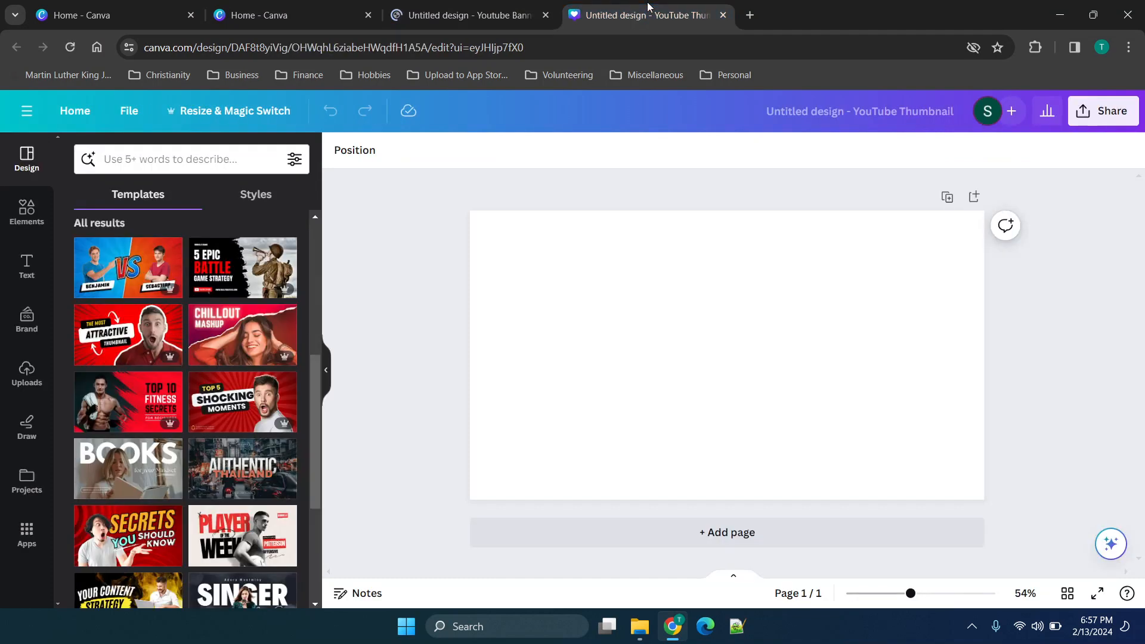
pyautogui.click(242, 409)
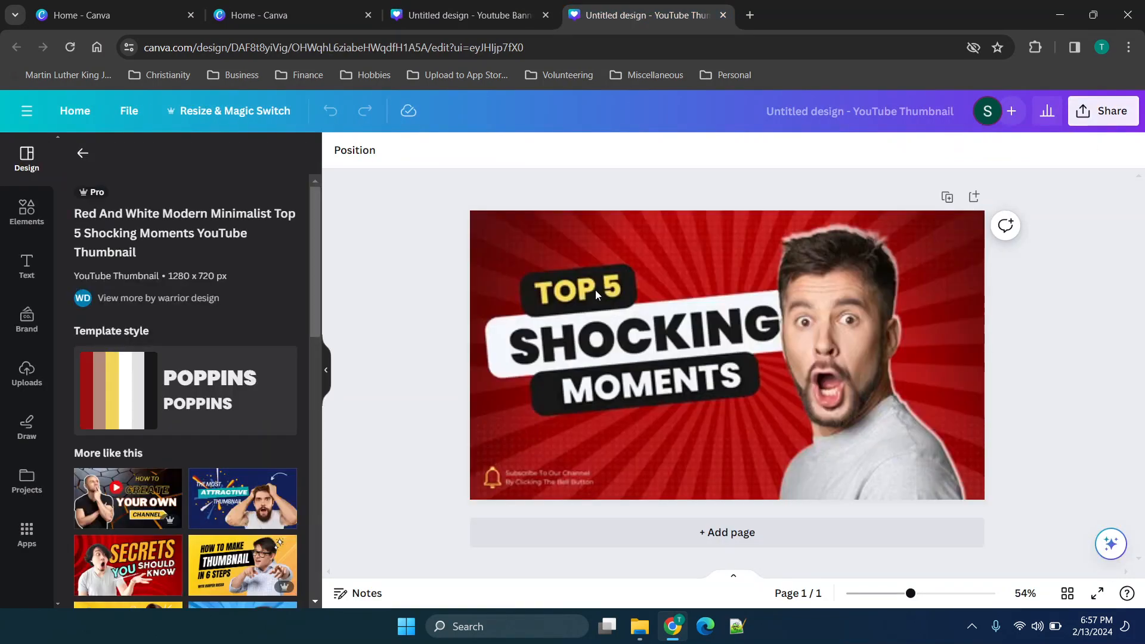
pyautogui.click(588, 322)
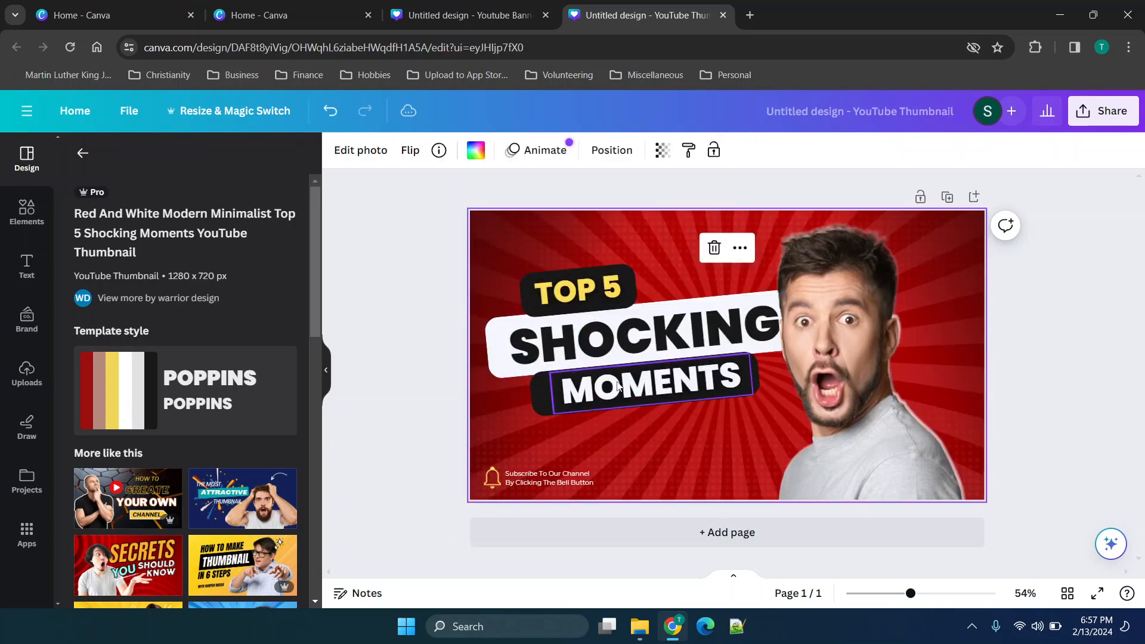
pyautogui.scroll(-5, 227, 490)
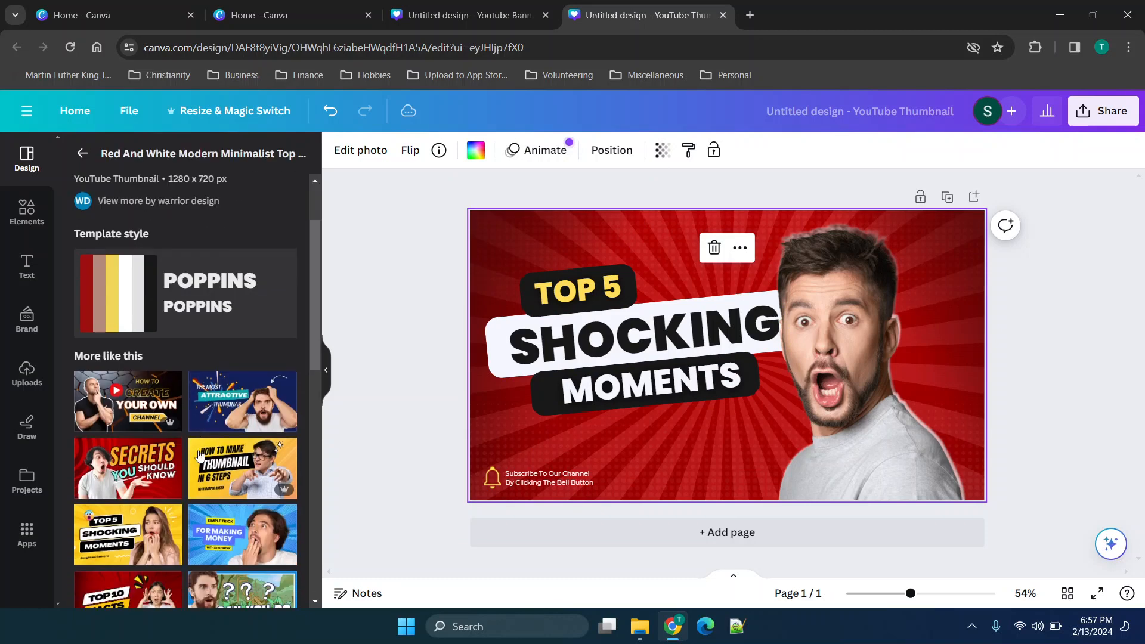
# Apply the recently used Blue Modern Photo Technology YouTube Banner template to the blank banner design.
pyautogui.click(510, 17)
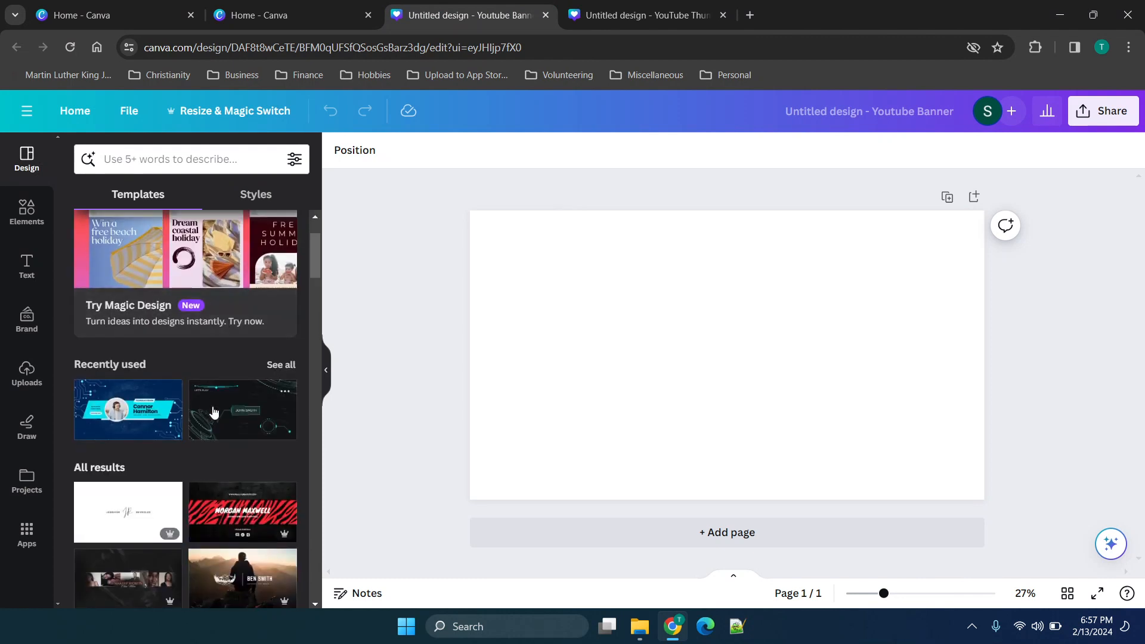
pyautogui.click(137, 411)
pyautogui.click(804, 292)
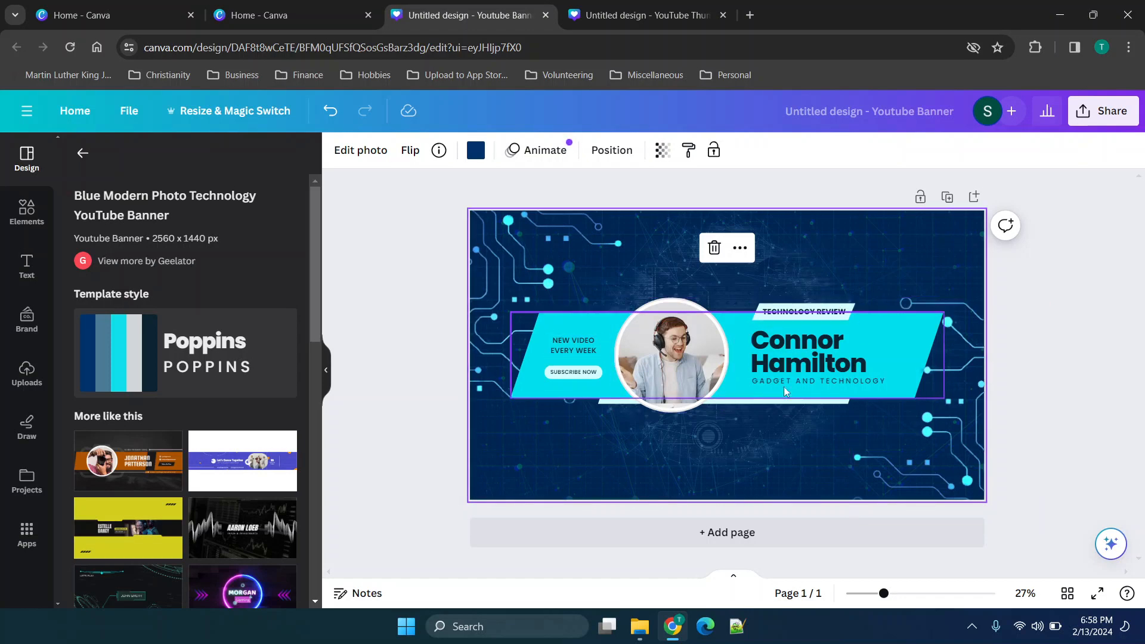
# Delete the circular portrait photo and its empty frame from the banner.
pyautogui.click(710, 364)
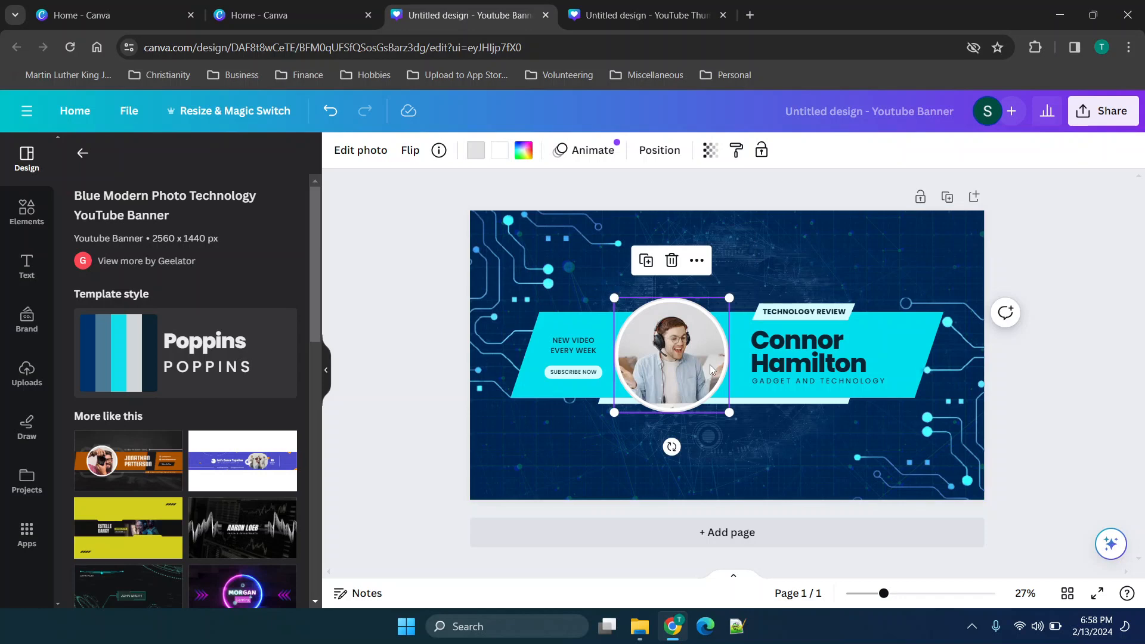
pyautogui.press('Delete')
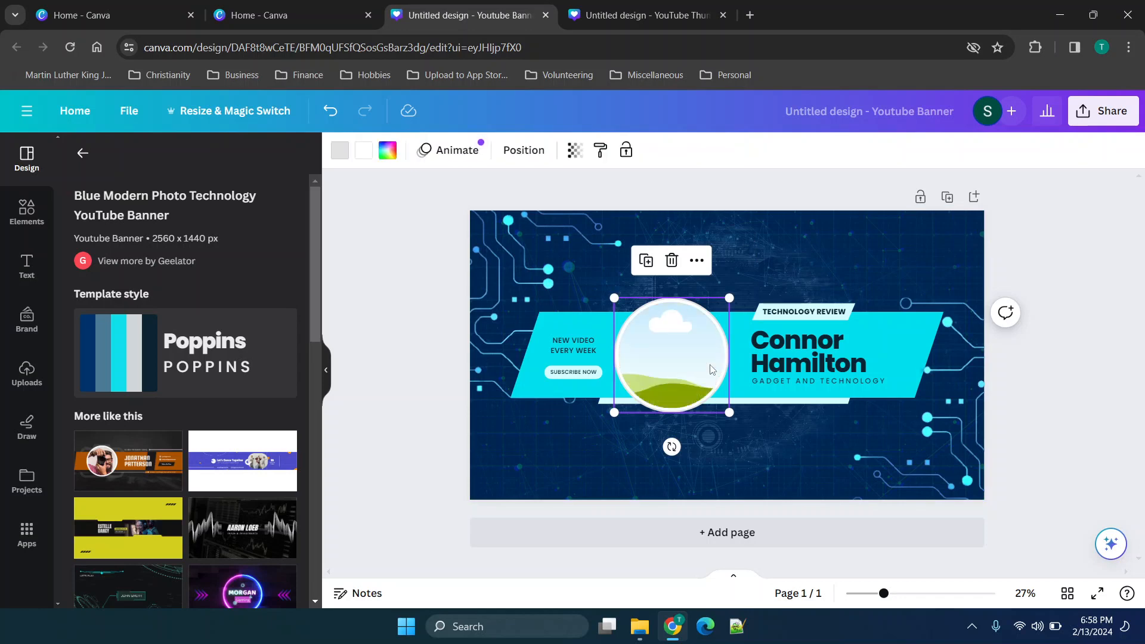
pyautogui.press('Delete')
# Move the cyan band down and back to the banner's middle, and place the large name text near the band's centre.
pyautogui.moveTo(710, 364); pyautogui.dragTo(654, 453)
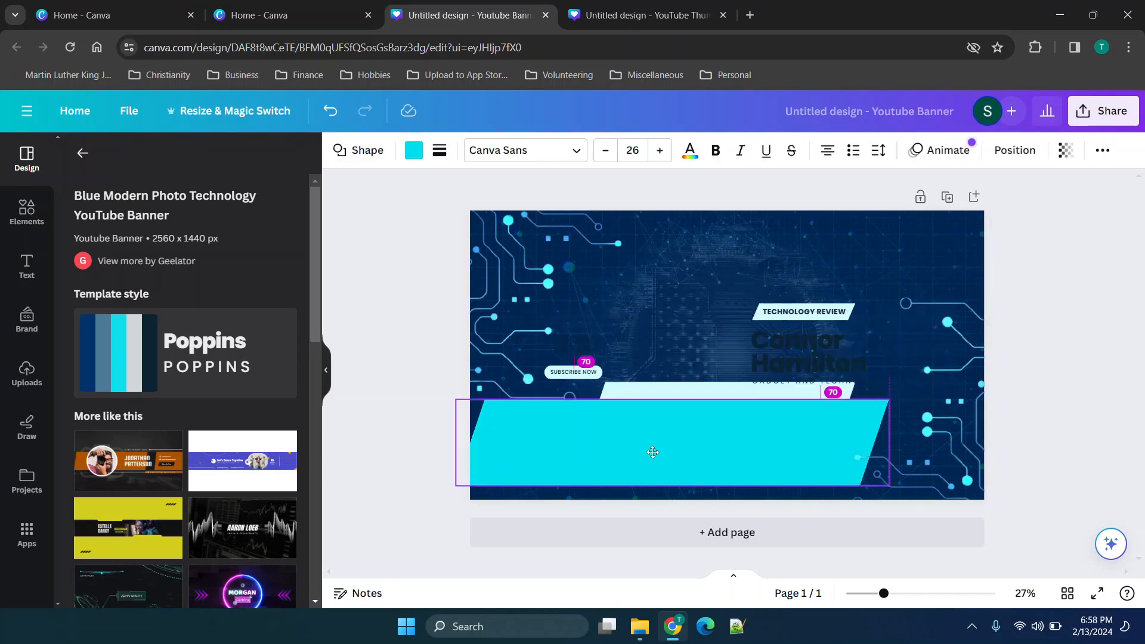
pyautogui.moveTo(798, 359); pyautogui.dragTo(633, 452)
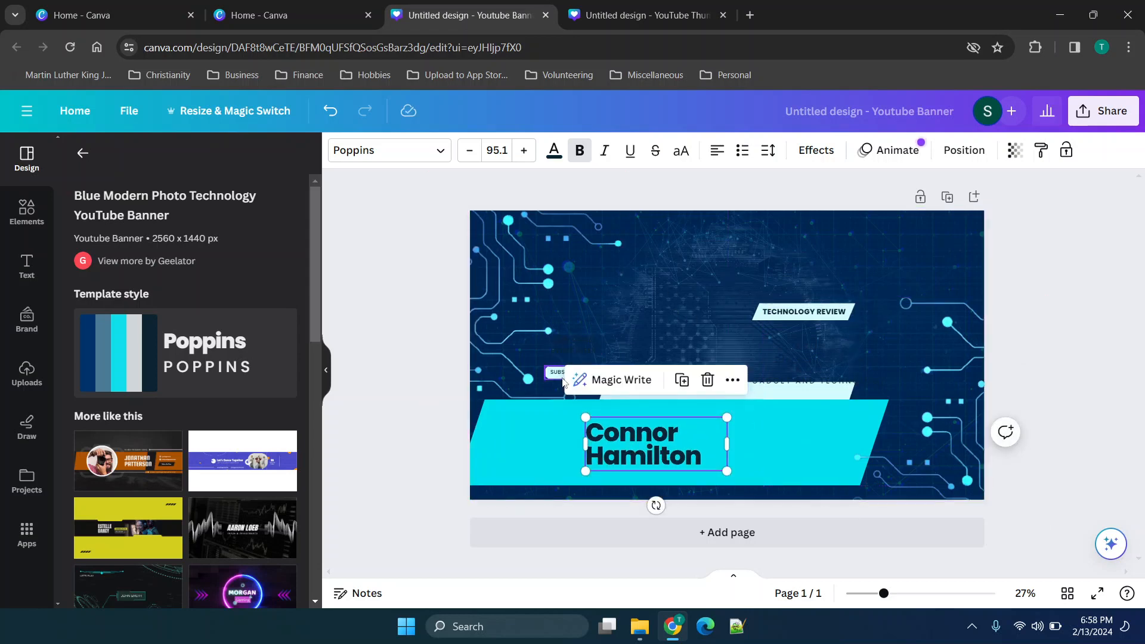
pyautogui.moveTo(528, 432); pyautogui.dragTo(575, 346)
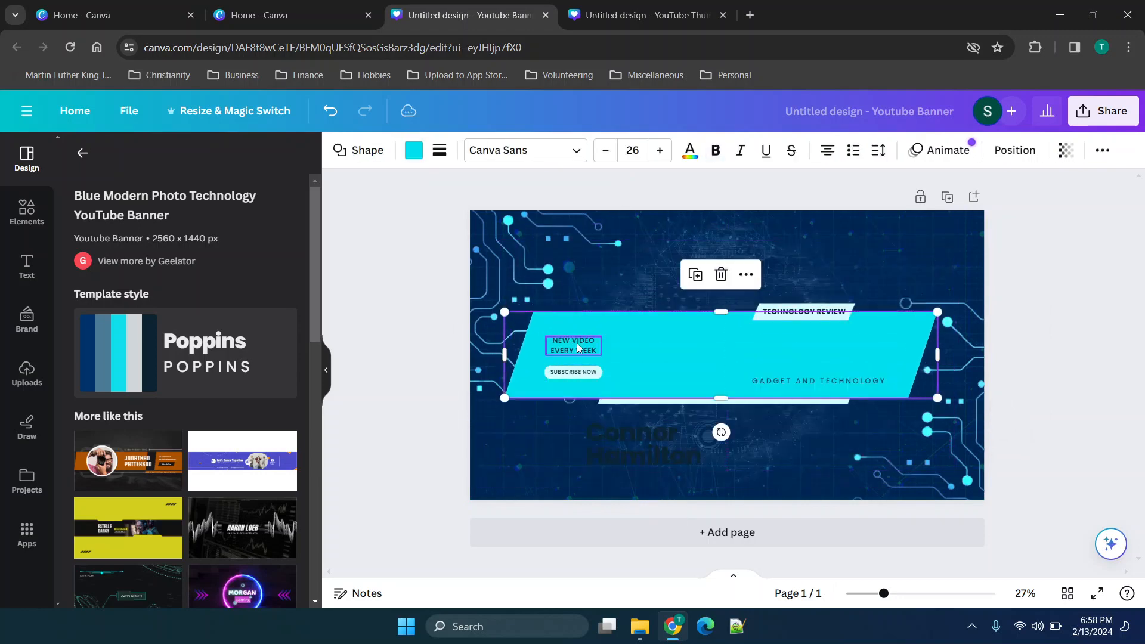
pyautogui.moveTo(626, 430); pyautogui.dragTo(690, 345)
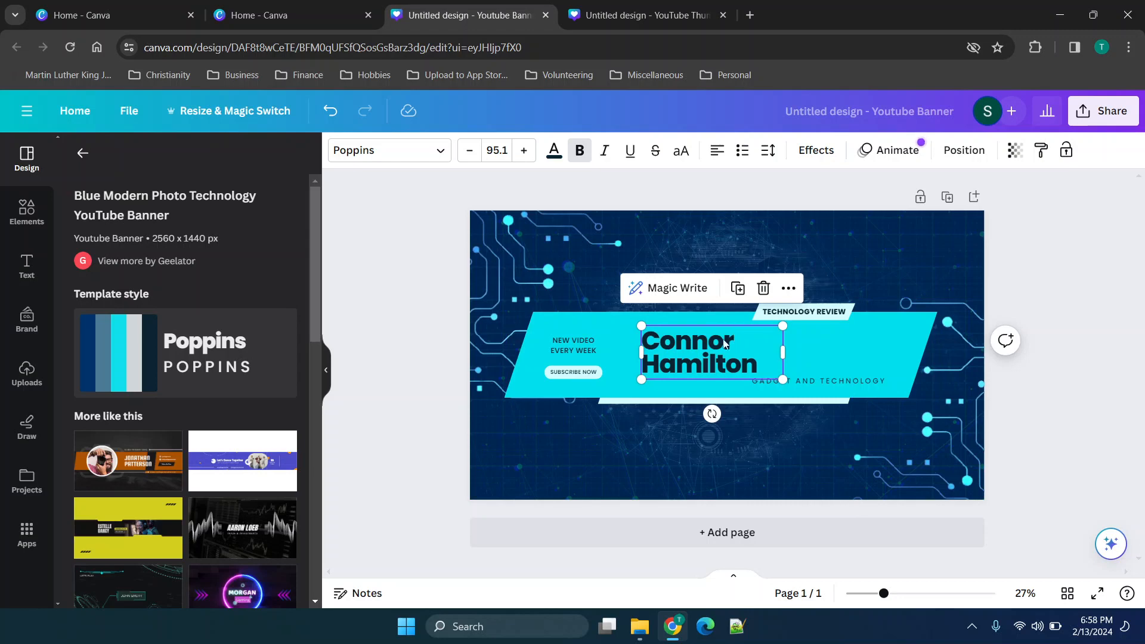
# Look at the YouTube thumbnail design again and browse the similar templates for the YouTube banner.
pyautogui.click(712, 6)
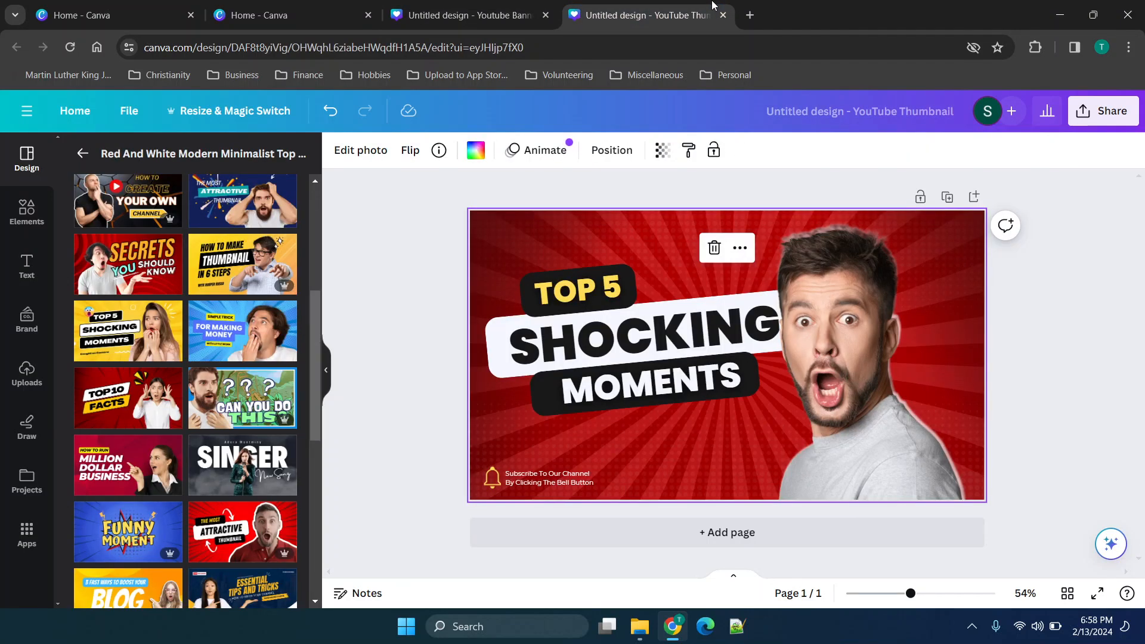
pyautogui.click(461, 7)
pyautogui.scroll(-5, 272, 436)
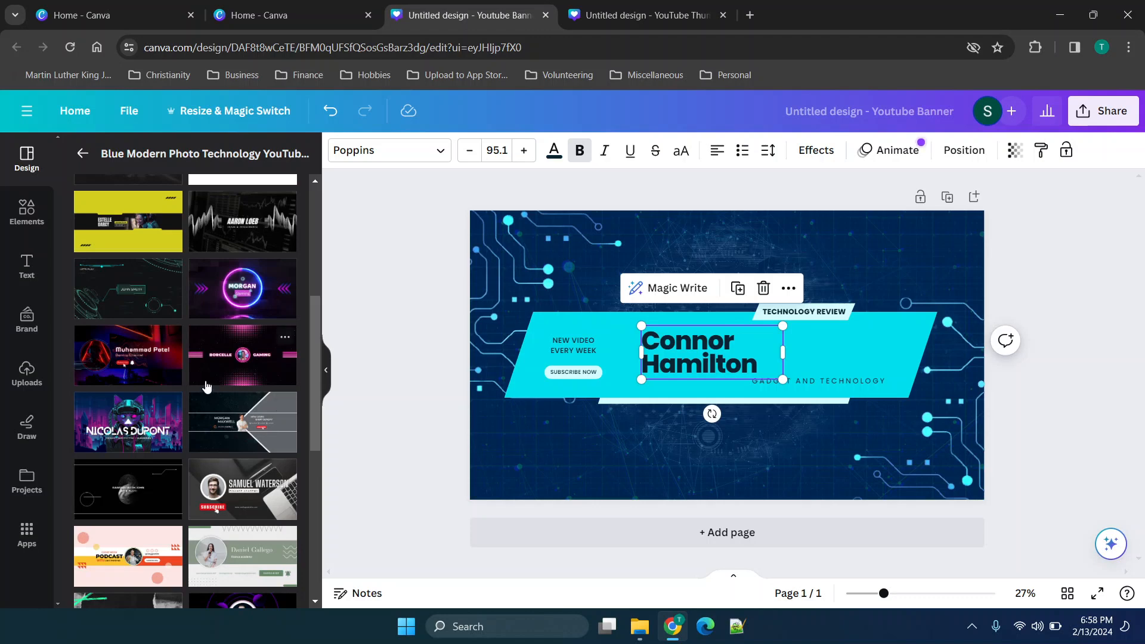
pyautogui.scroll(-5, 229, 382)
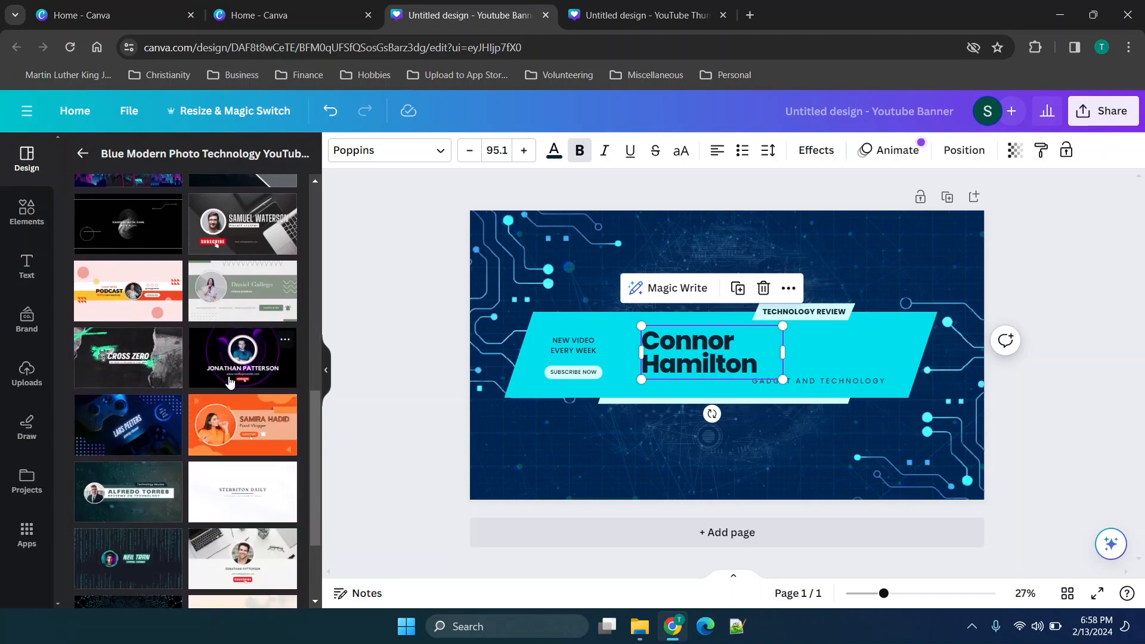
# Create a blank Infographic design from the home page and apply the Blue Green Gradient Three Step Marketing Infographic template.
pyautogui.click(307, 14)
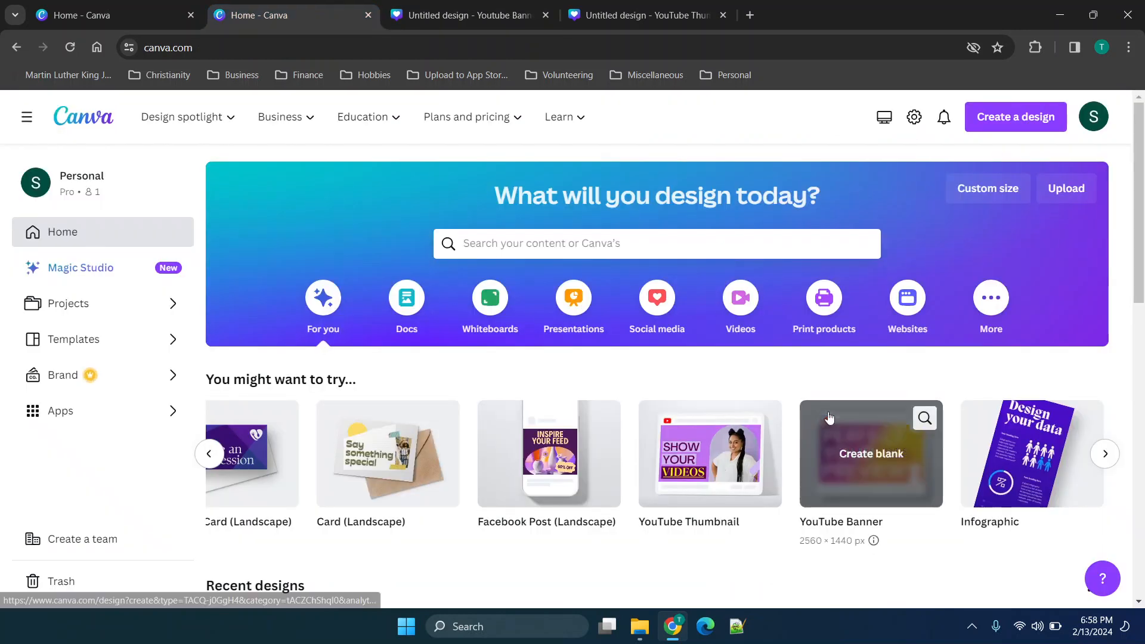
pyautogui.hscroll(3, 895, 429)
pyautogui.click(969, 428)
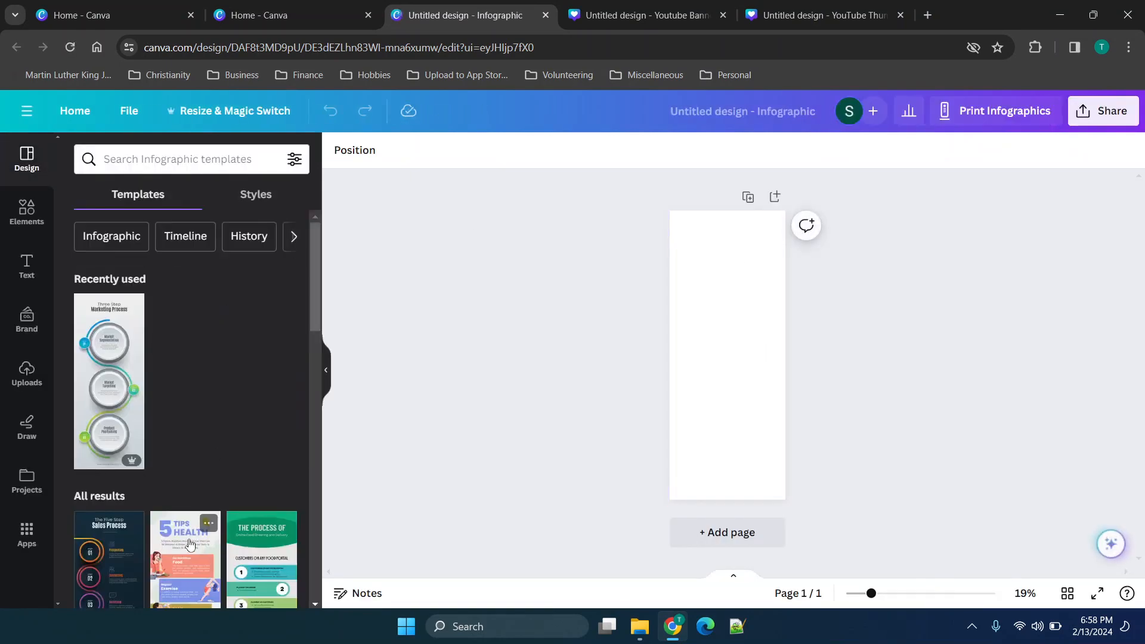
pyautogui.click(136, 403)
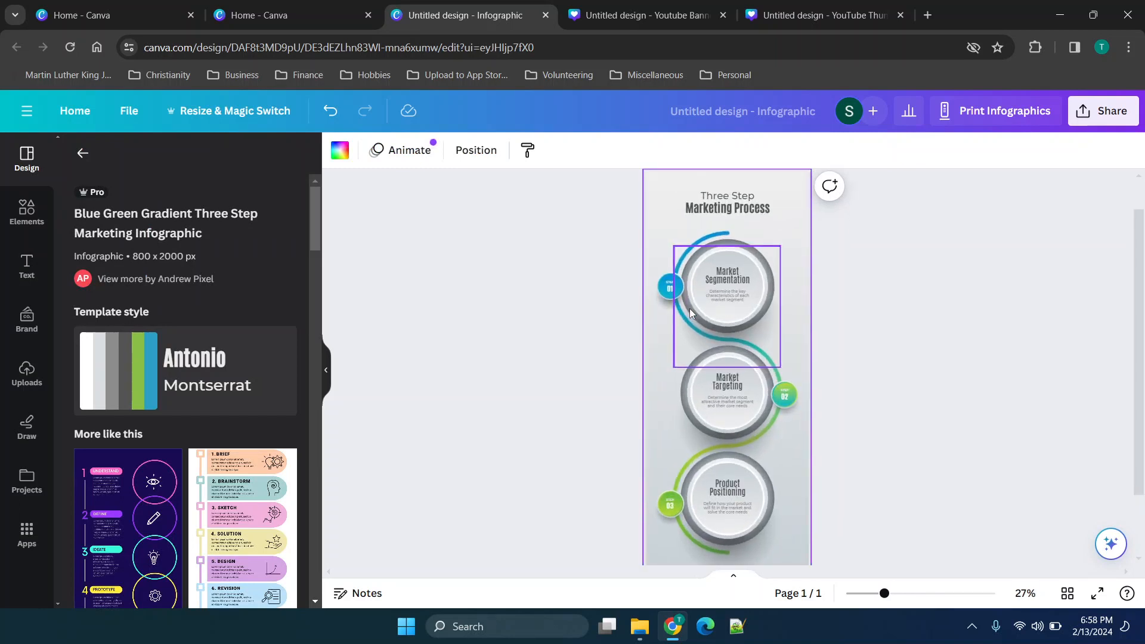
# View the infographic's sharing options and close them.
pyautogui.click(1119, 121)
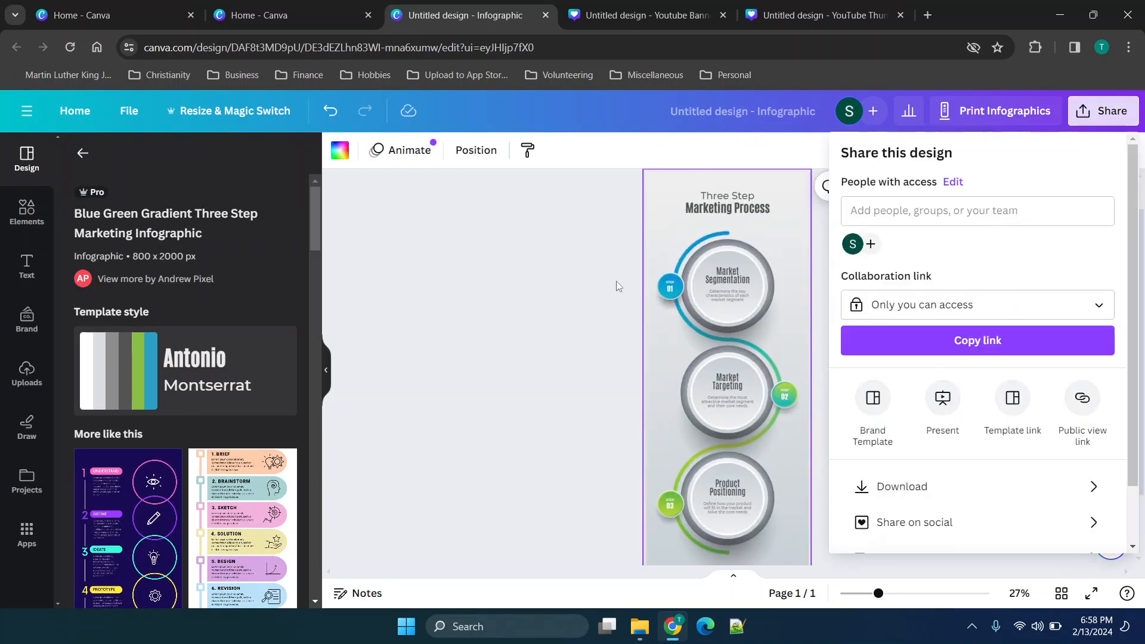
pyautogui.click(617, 283)
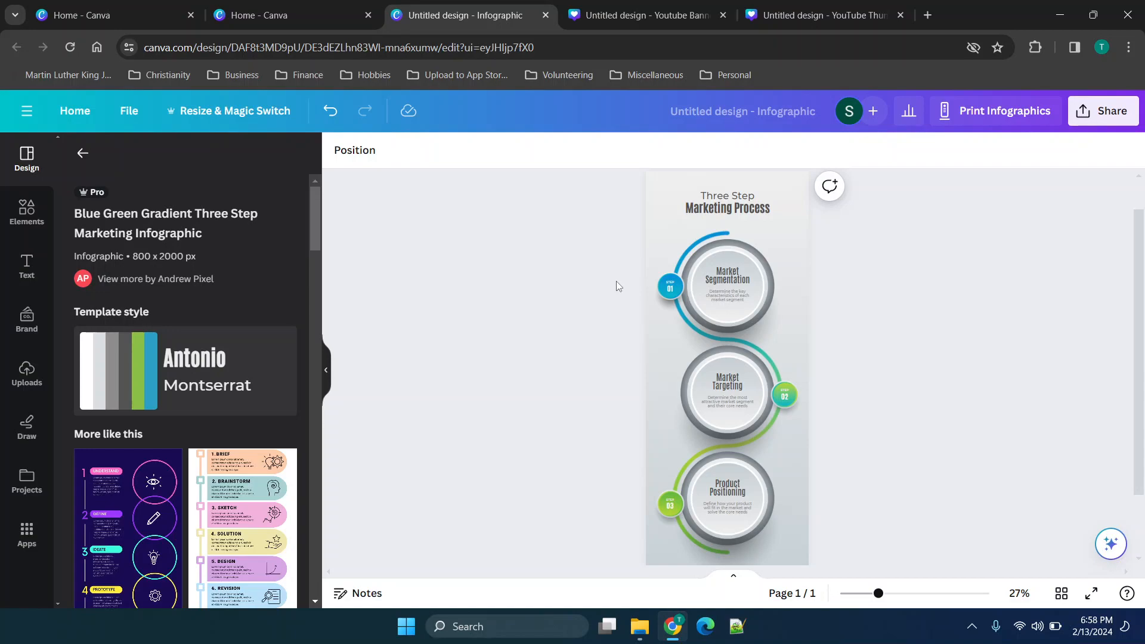